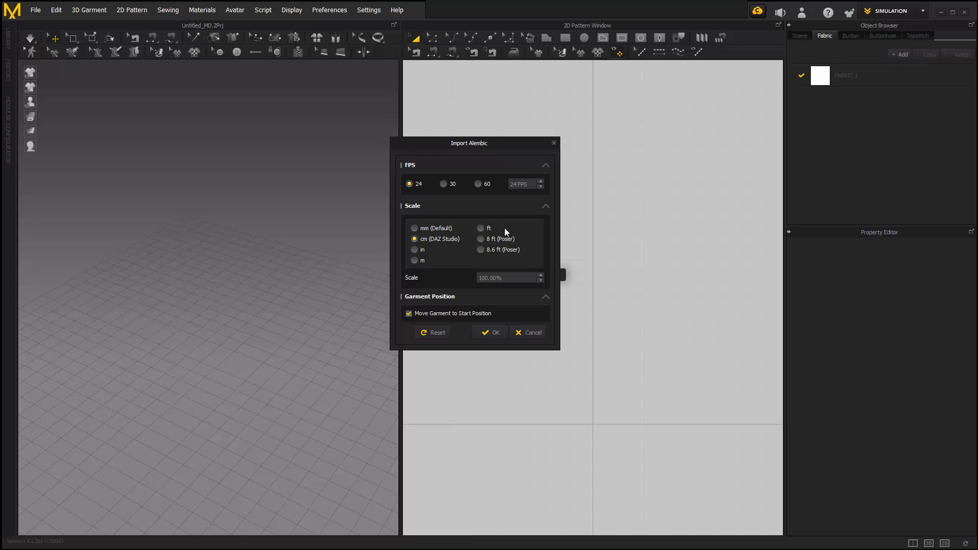
# Import the Alembic animation at 24 FPS with cm (DAZ Studio) scale, and switch the workspace to Animation mode.
pyautogui.click(490, 333)
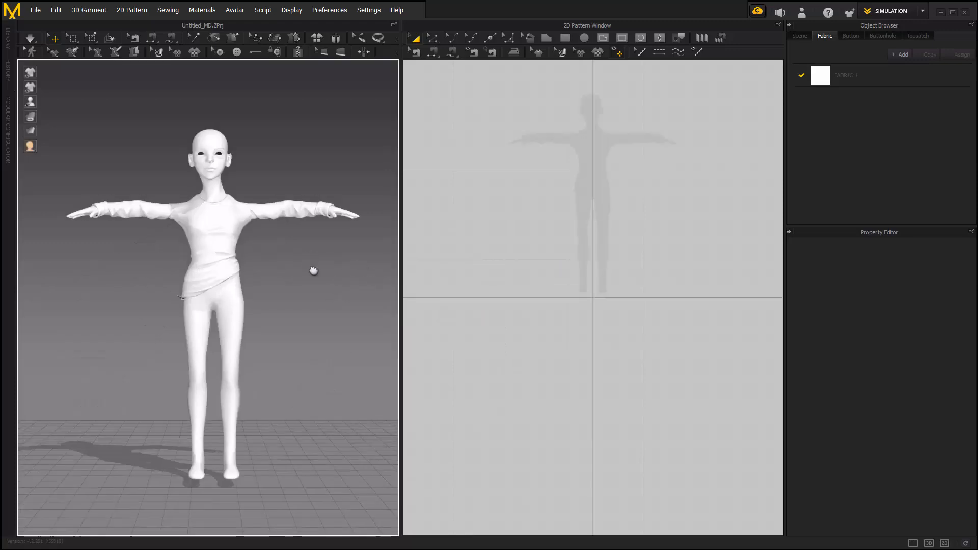
pyautogui.moveTo(313, 270)
pyautogui.mouseDown(button='right')
pyautogui.moveTo(311, 292)
pyautogui.moveTo(262, 284)
pyautogui.moveTo(295, 288)
pyautogui.moveTo(284, 293)
pyautogui.moveTo(281, 281)
pyautogui.mouseUp(button='right')
pyautogui.click(892, 15)
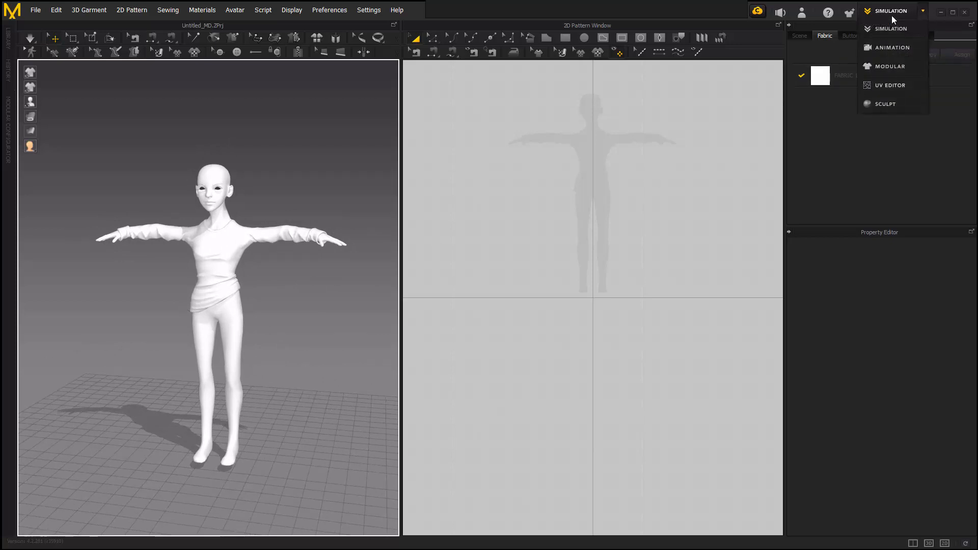
pyautogui.click(886, 47)
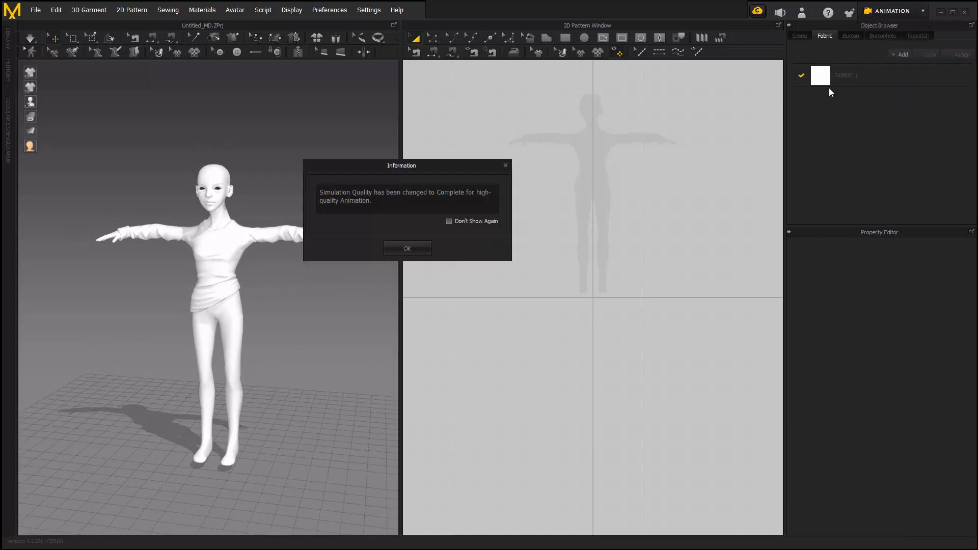
pyautogui.moveTo(427, 172); pyautogui.dragTo(445, 169)
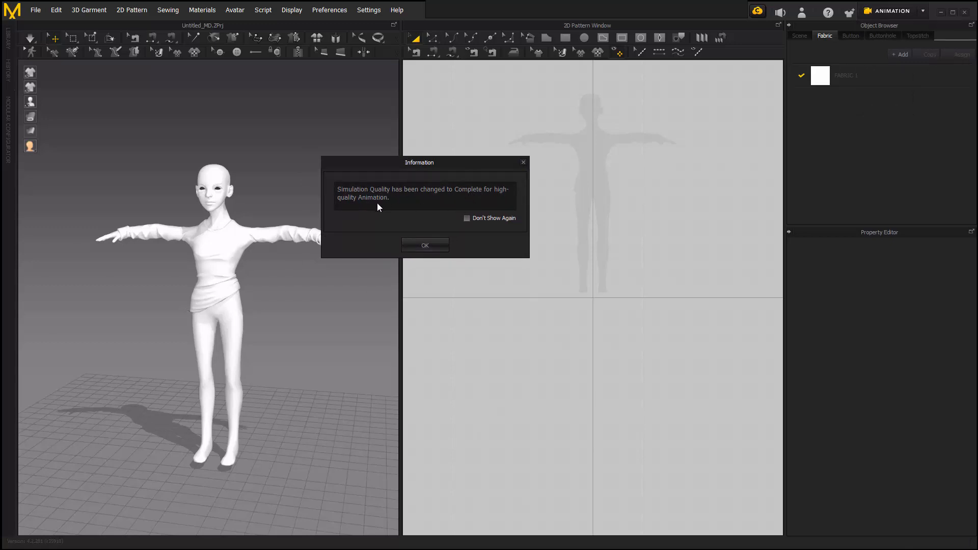
pyautogui.click(420, 244)
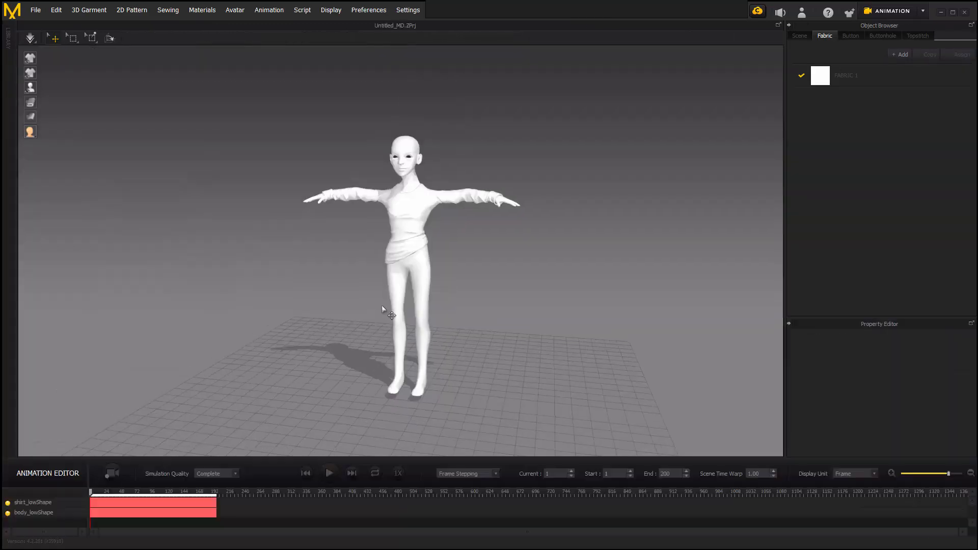
# Play the imported character animation and return the playhead to the start of the timeline.
pyautogui.moveTo(332, 275); pyautogui.dragTo(405, 274, button='right')
pyautogui.scroll(3, 408, 275)
pyautogui.click(334, 473)
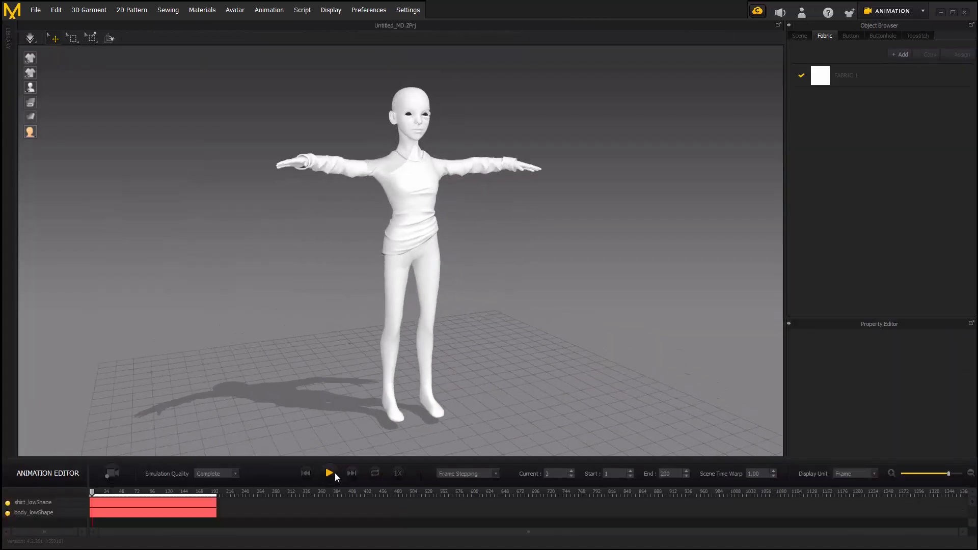
pyautogui.scroll(-5, 437, 350)
pyautogui.scroll(2, 485, 337)
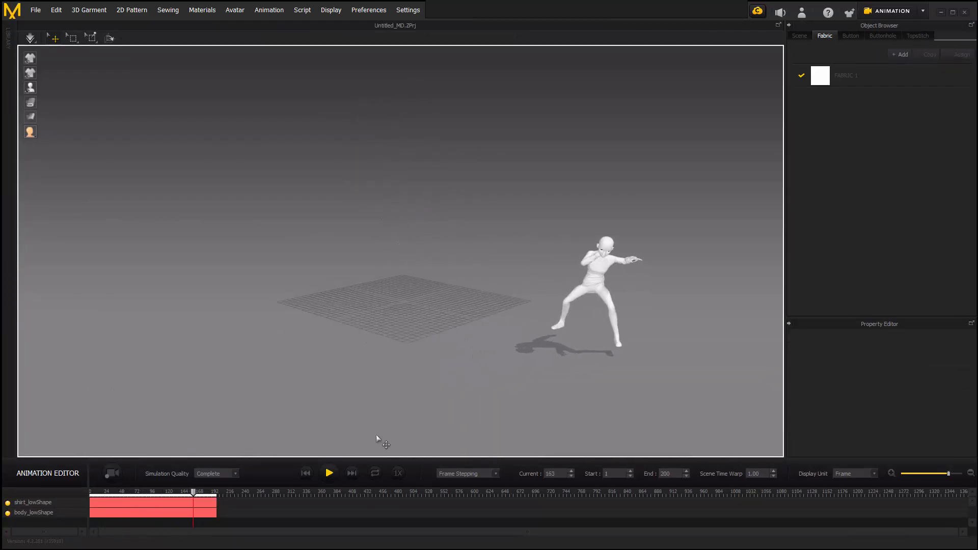
pyautogui.moveTo(216, 492); pyautogui.dragTo(65, 497)
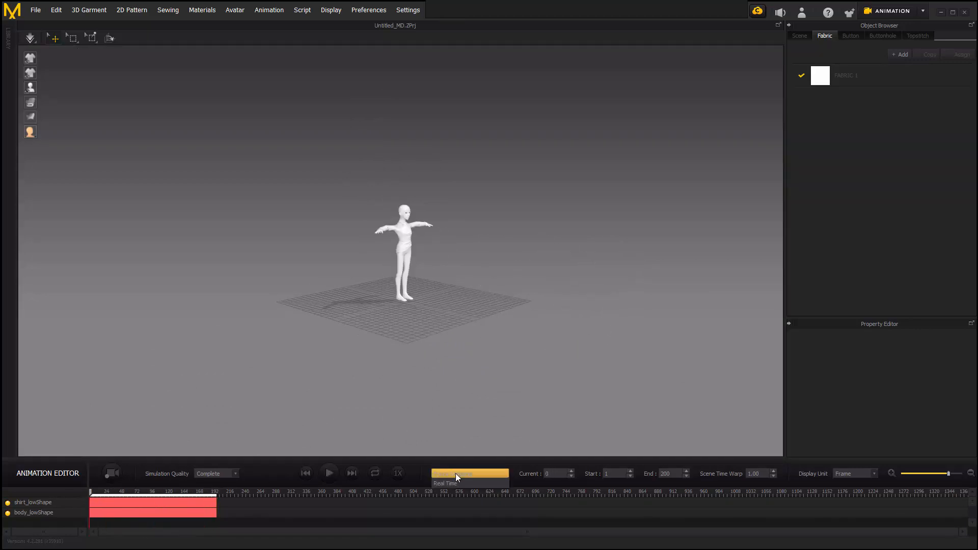
# Set the animation playback to Real Time, play the character's motion, and rewind to the start.
pyautogui.click(456, 473)
pyautogui.click(459, 482)
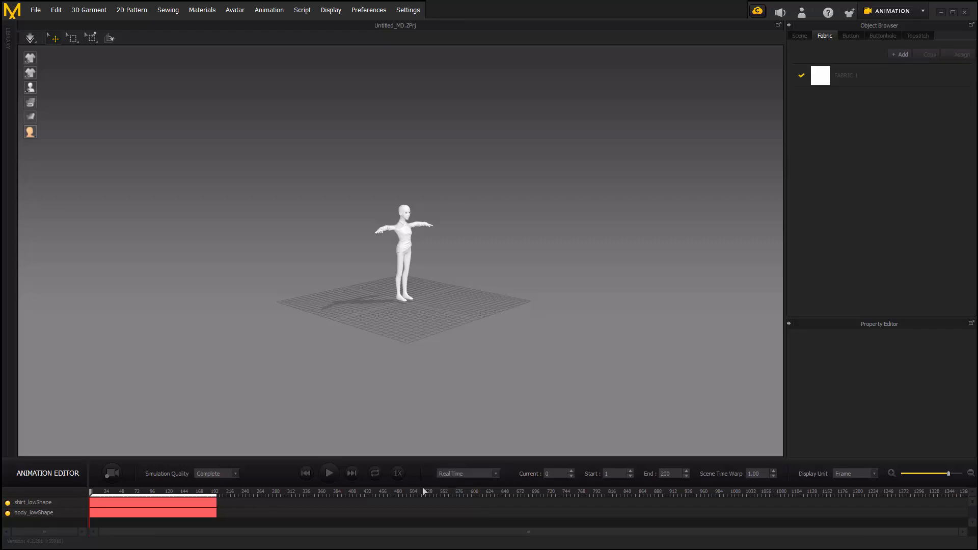
pyautogui.click(330, 473)
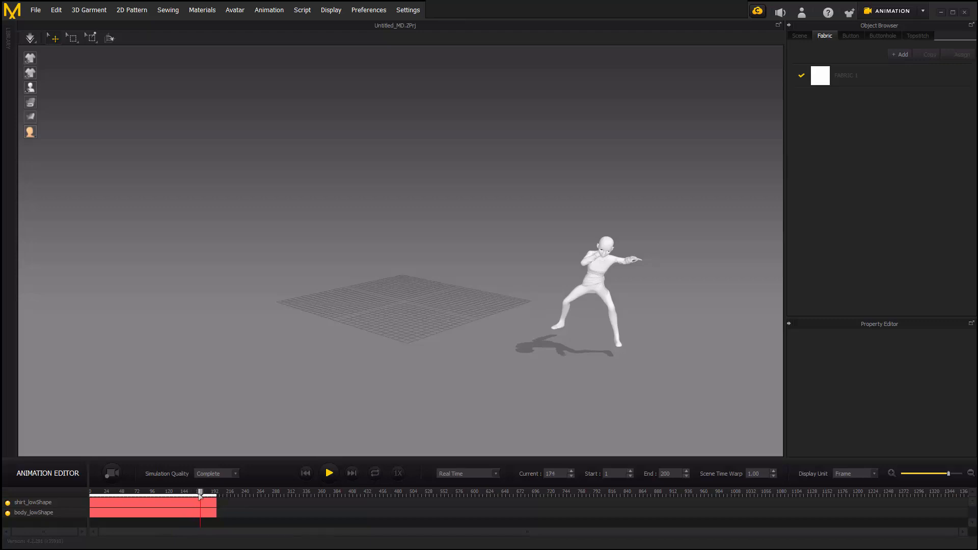
pyautogui.moveTo(202, 493); pyautogui.dragTo(24, 492)
# Choose the garment OBJ file in the scenes folder for import.
pyautogui.moveTo(469, 359); pyautogui.dragTo(444, 353, button='right')
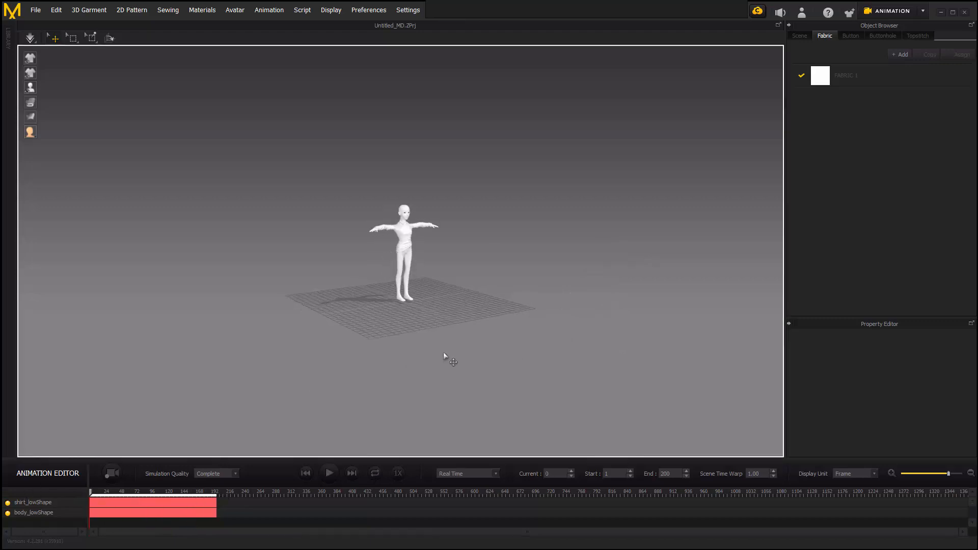
pyautogui.scroll(5, 513, 376)
pyautogui.moveTo(514, 378); pyautogui.dragTo(476, 368, button='right')
pyautogui.scroll(2, 454, 378)
pyautogui.moveTo(488, 349); pyautogui.dragTo(499, 382, button='middle')
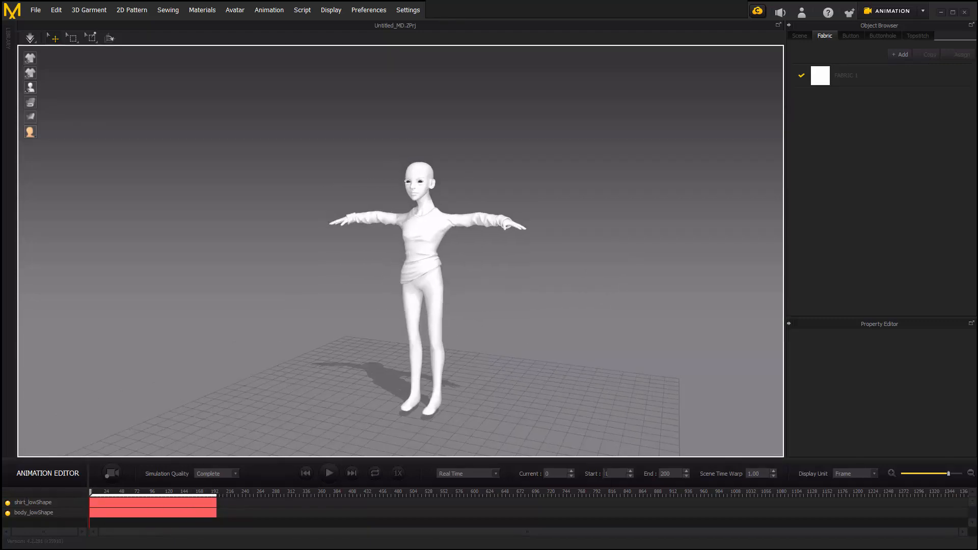
pyautogui.click(34, 10)
pyautogui.moveTo(66, 114)
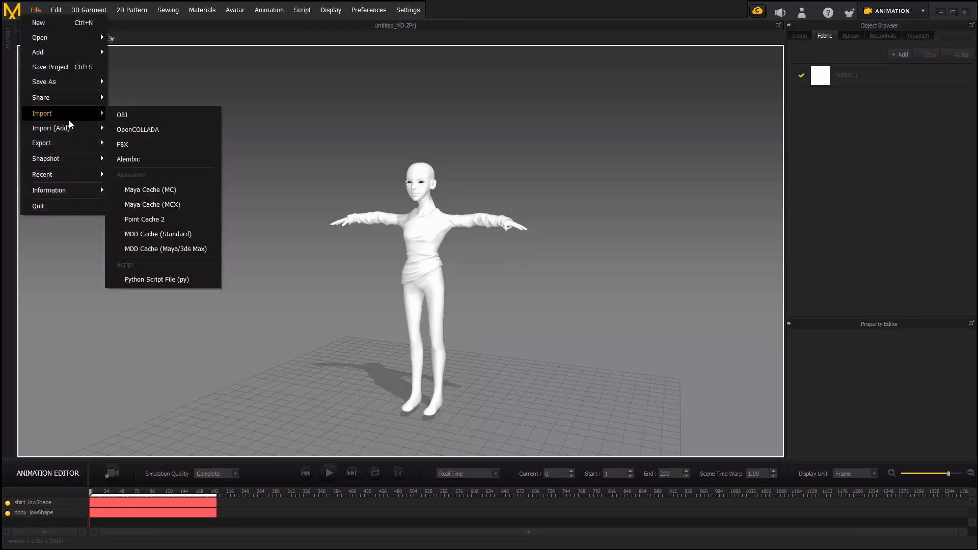
pyautogui.click(165, 117)
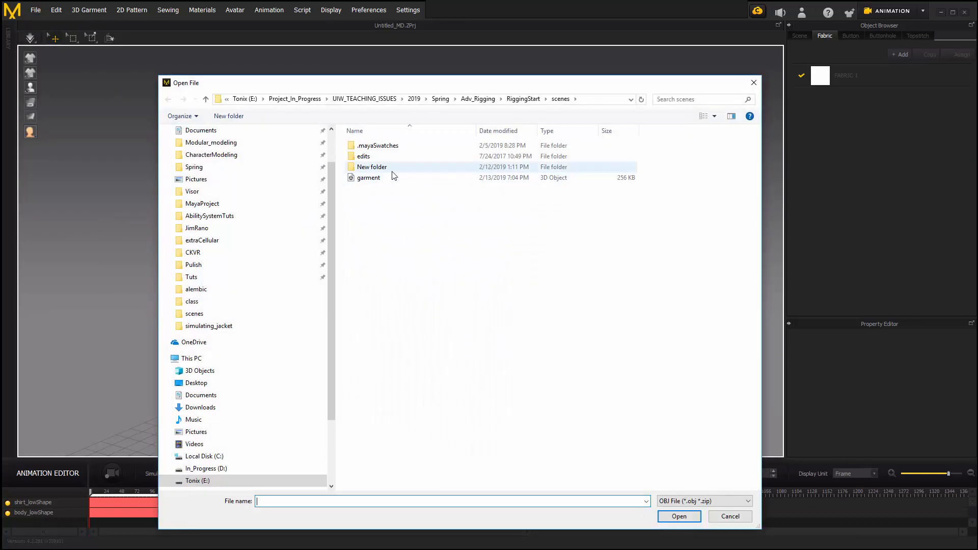
pyautogui.click(351, 157)
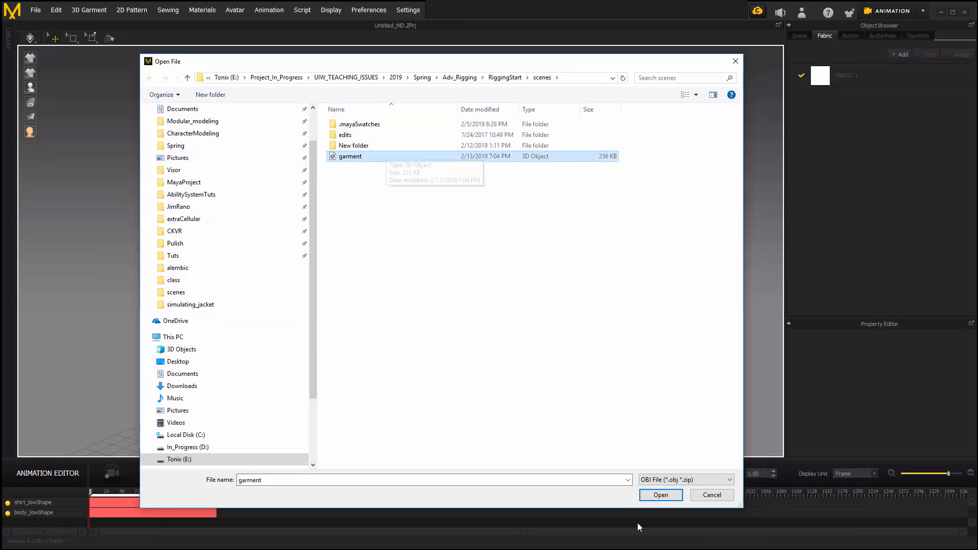
pyautogui.click(658, 499)
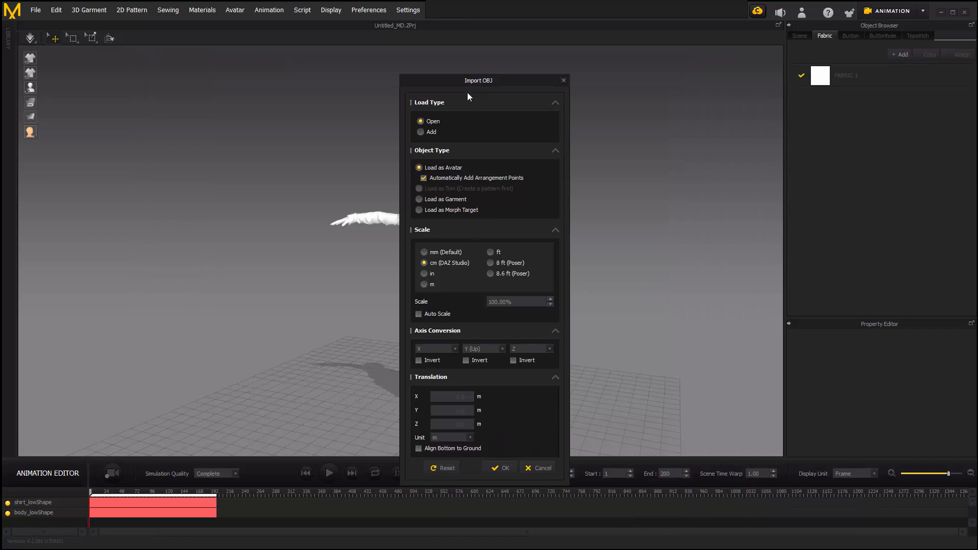
# Add the OBJ to the scene as a garment with cm (DAZ Studio) scale, and leave it deselected on the character.
pyautogui.moveTo(471, 81); pyautogui.dragTo(484, 71)
pyautogui.click(434, 122)
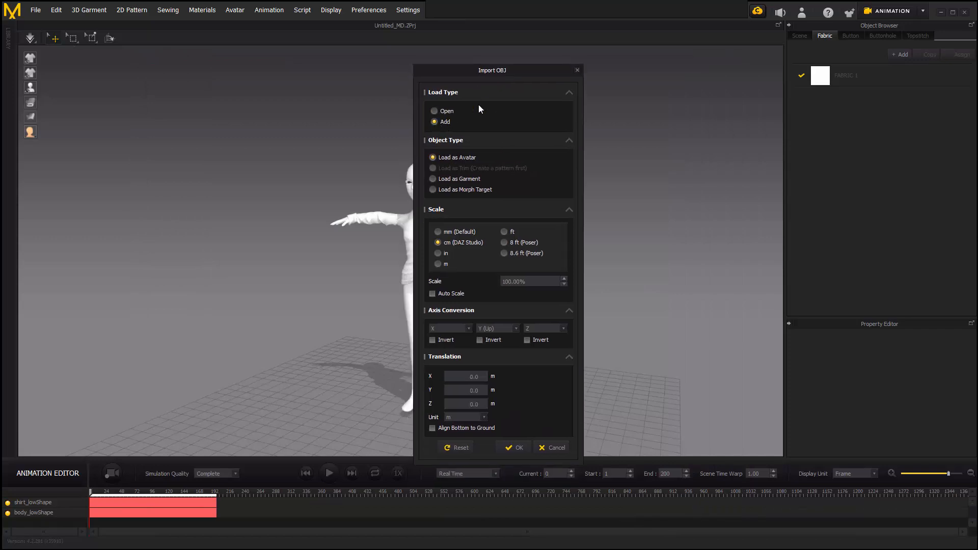
pyautogui.click(433, 179)
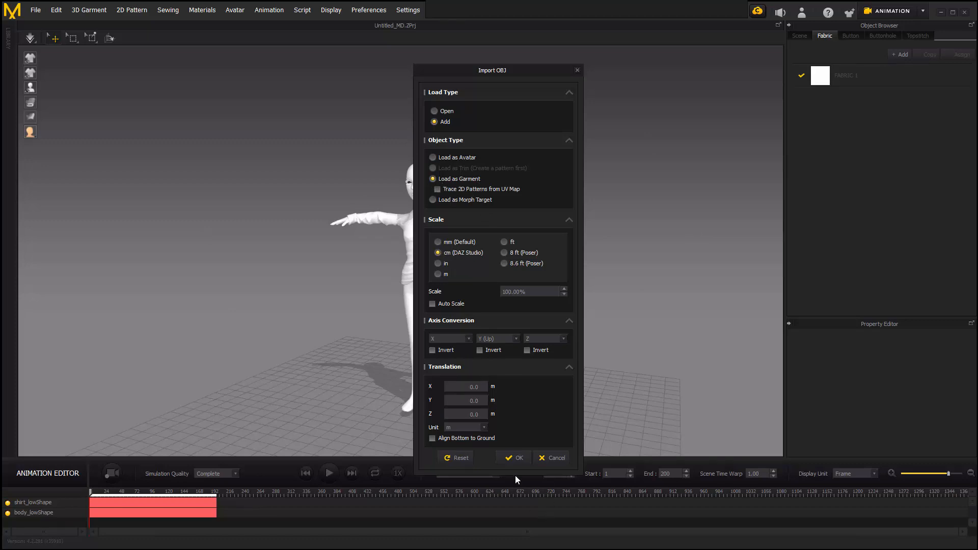
pyautogui.click(514, 457)
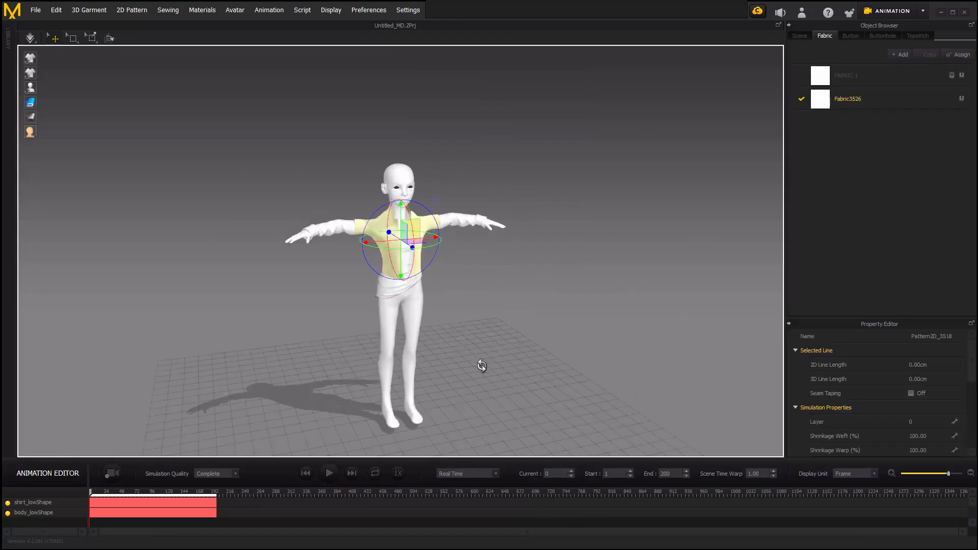
pyautogui.scroll(3, 482, 366)
pyautogui.moveTo(554, 389); pyautogui.dragTo(543, 342, button='right')
pyautogui.click(293, 159)
pyautogui.scroll(-5, 531, 320)
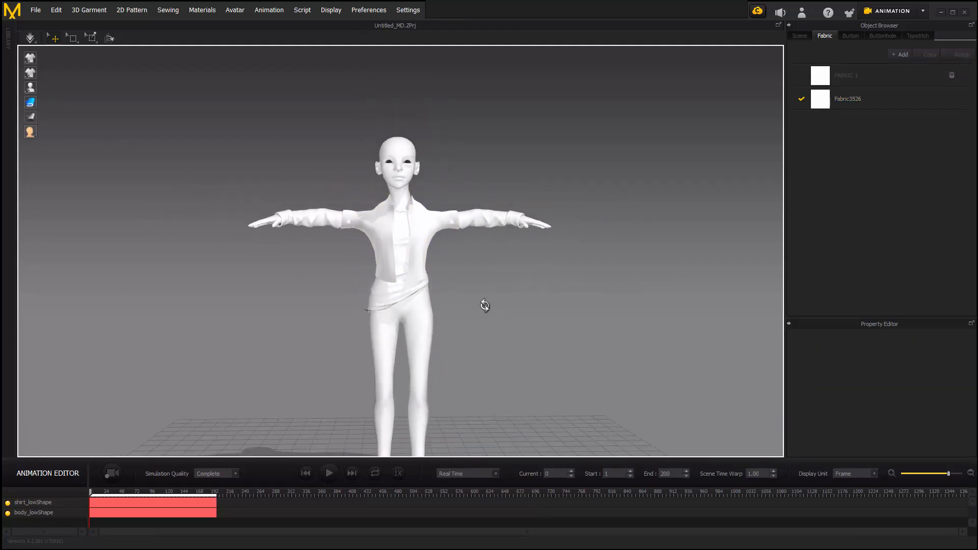
# Select Fabric3526, enlarge its property area, and set its color to a muted teal, RGB 64, 113, 110.
pyautogui.click(826, 104)
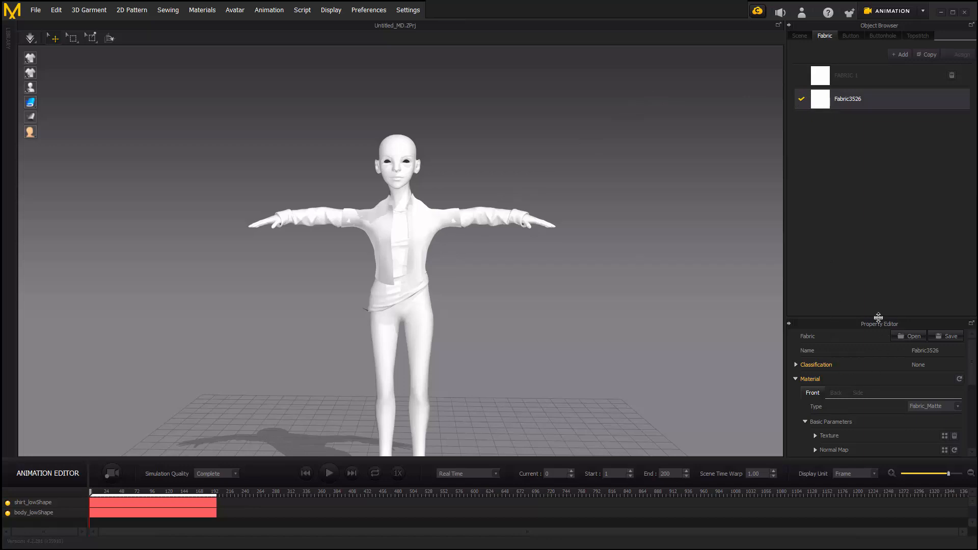
pyautogui.moveTo(878, 317); pyautogui.dragTo(885, 230)
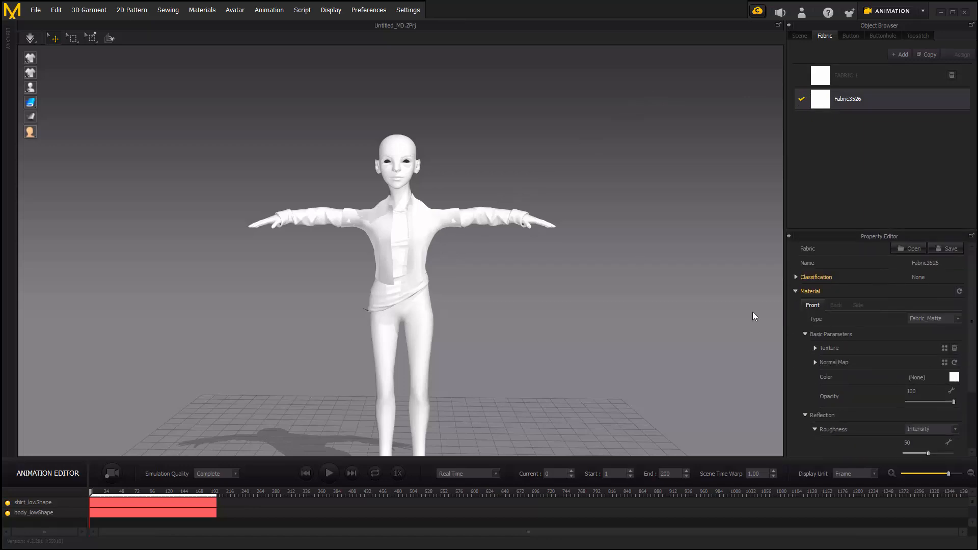
pyautogui.click(429, 93)
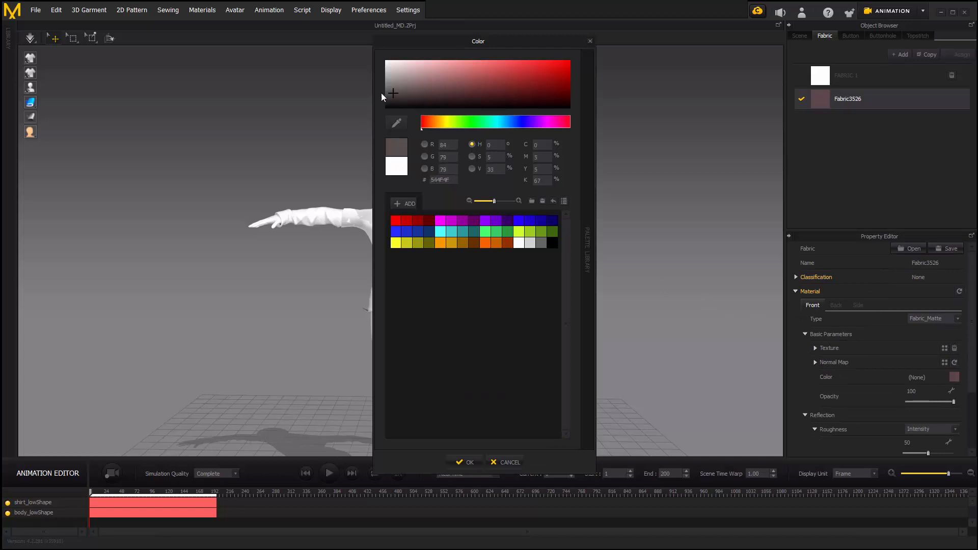
pyautogui.click(513, 124)
pyautogui.click(447, 78)
pyautogui.click(459, 82)
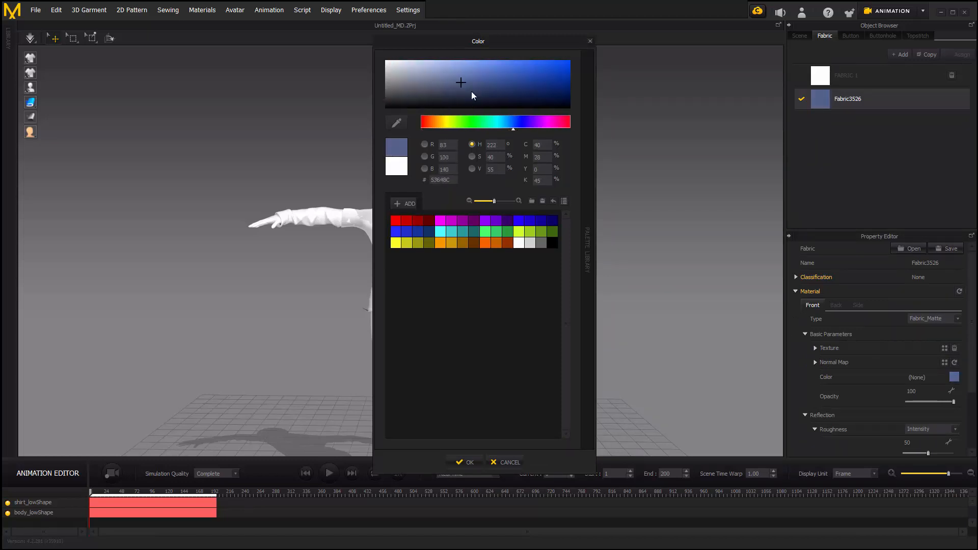
pyautogui.click(484, 123)
pyautogui.moveTo(475, 102); pyautogui.dragTo(466, 87)
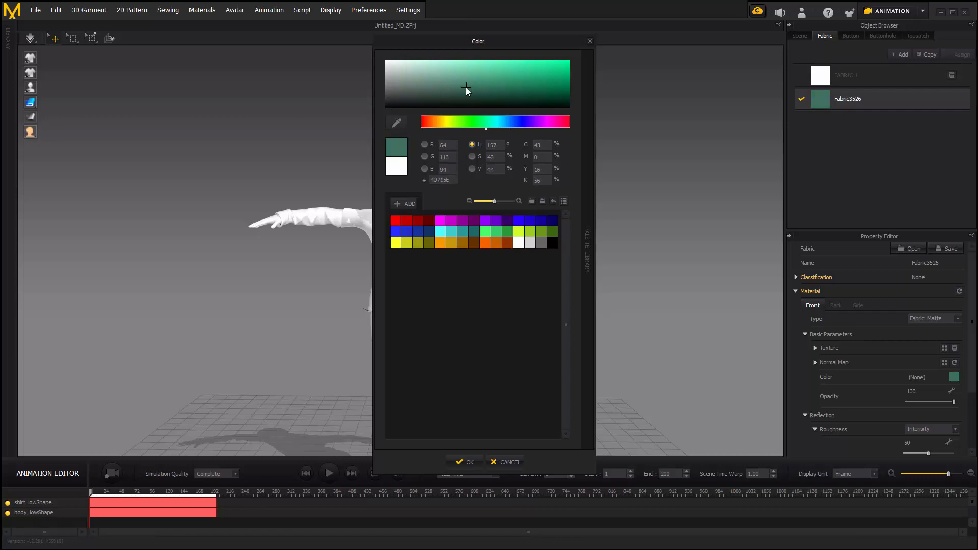
pyautogui.click(497, 125)
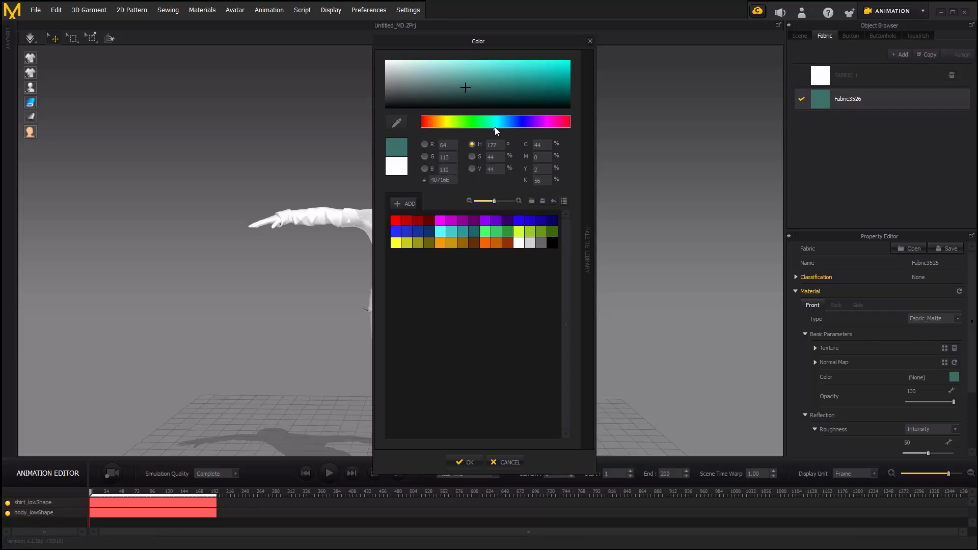
pyautogui.click(468, 461)
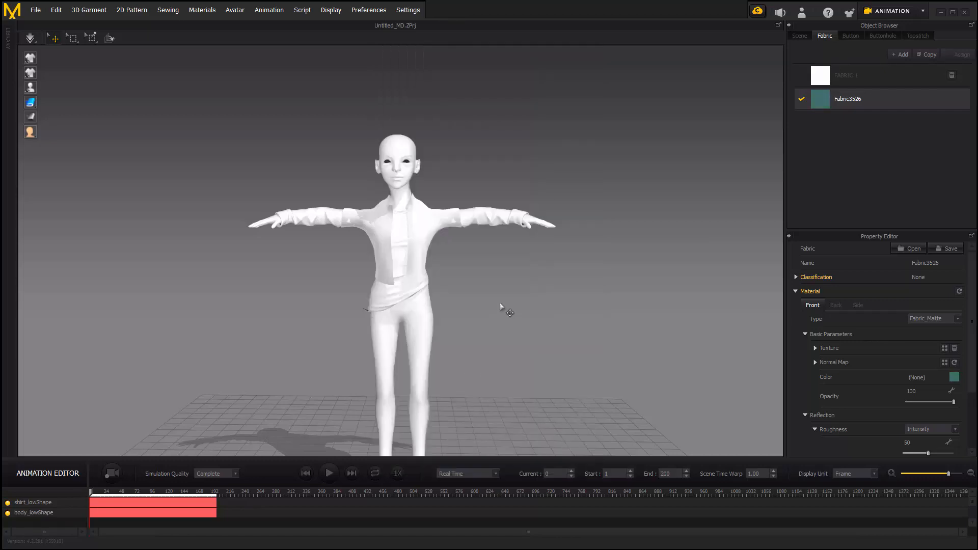
# Set the color of Fabric3526 back to white, FFFFFF.
pyautogui.click(954, 377)
pyautogui.click(404, 72)
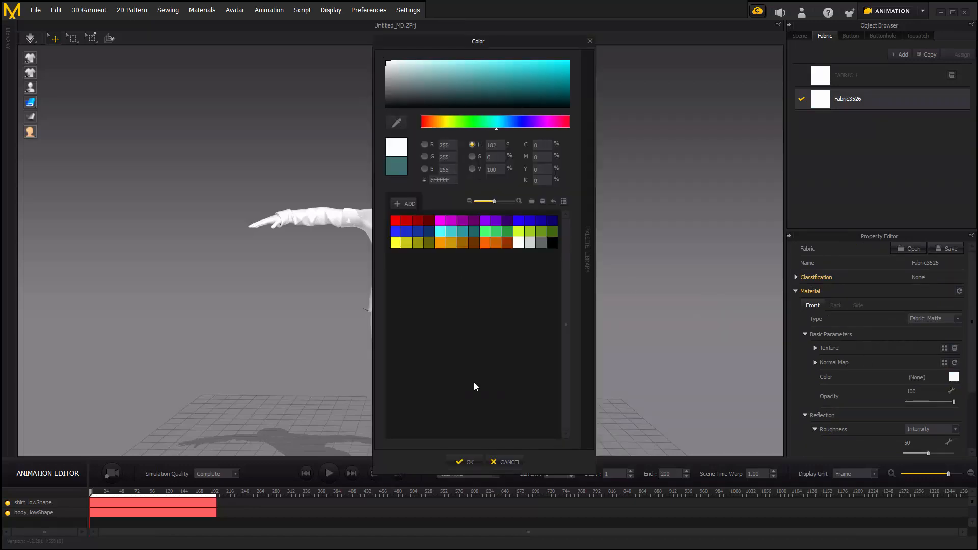
pyautogui.click(465, 462)
# Expand the texture settings of Fabric3526, change its color to light pink, and check it on the jacket.
pyautogui.click(816, 348)
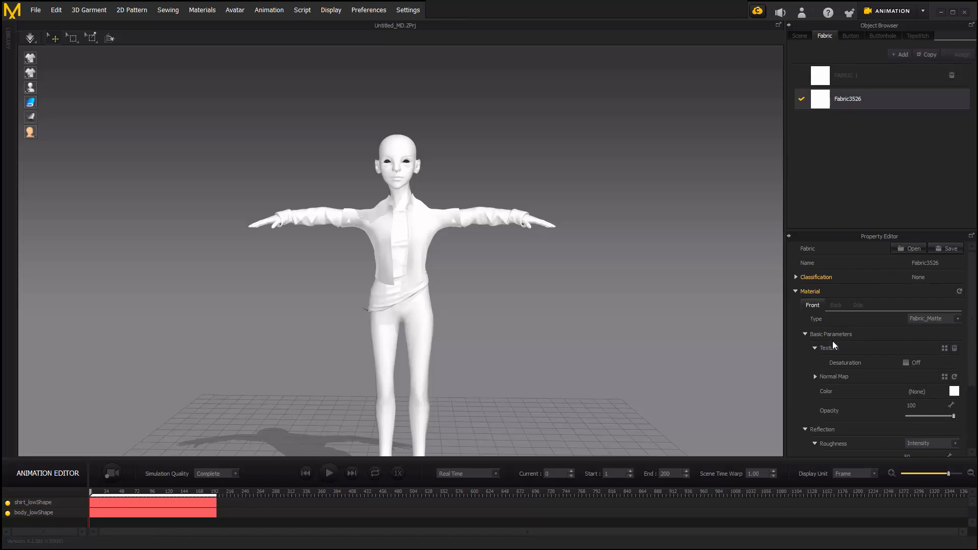
pyautogui.scroll(-2, 949, 377)
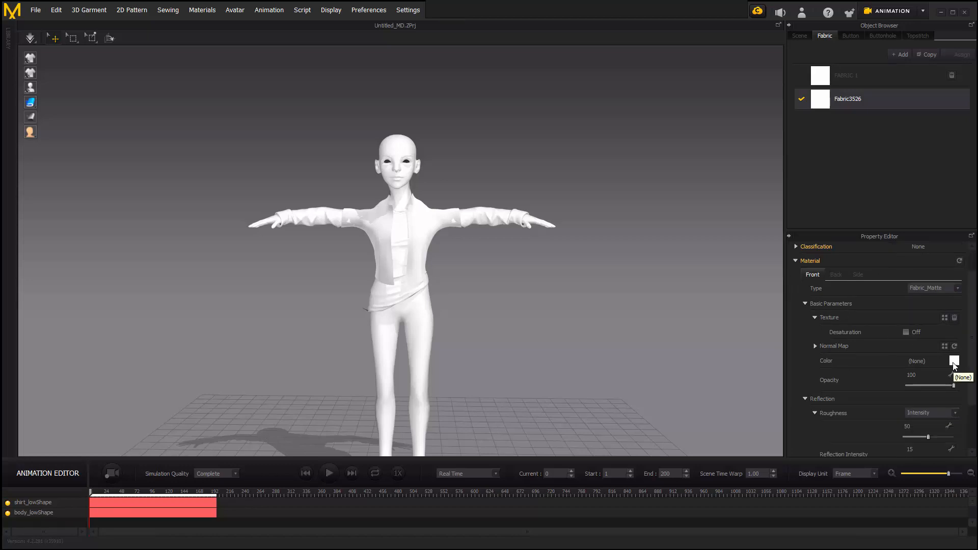
pyautogui.click(954, 361)
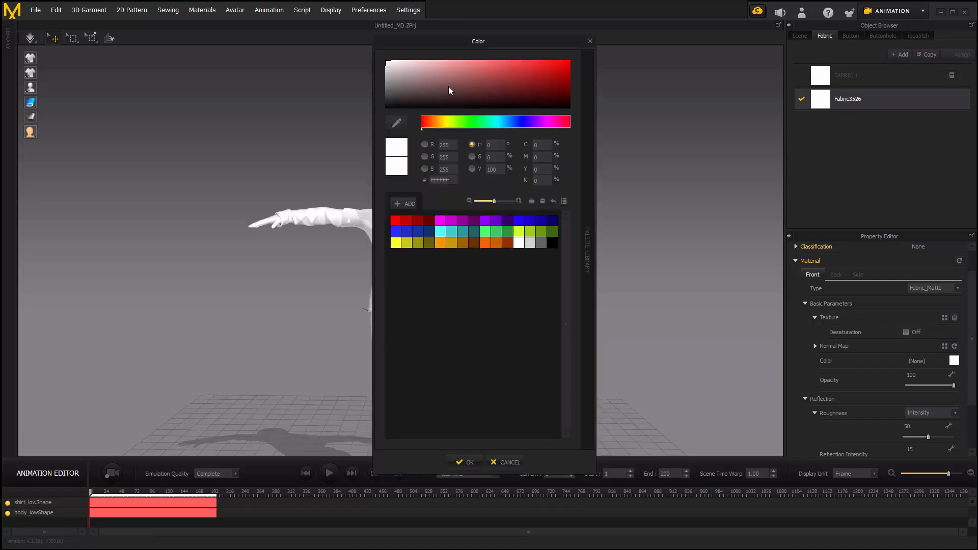
pyautogui.moveTo(450, 91); pyautogui.dragTo(451, 66)
pyautogui.click(466, 463)
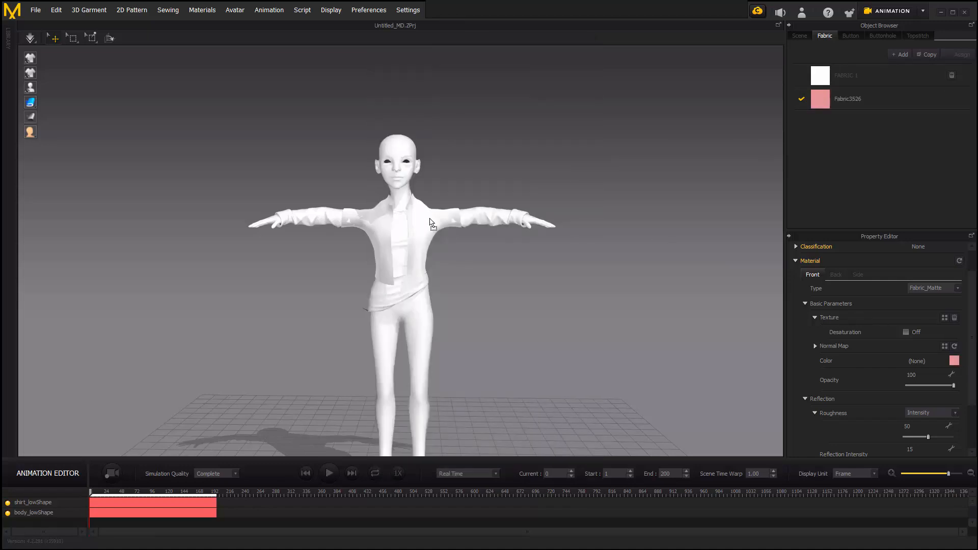
pyautogui.click(431, 223)
pyautogui.click(519, 263)
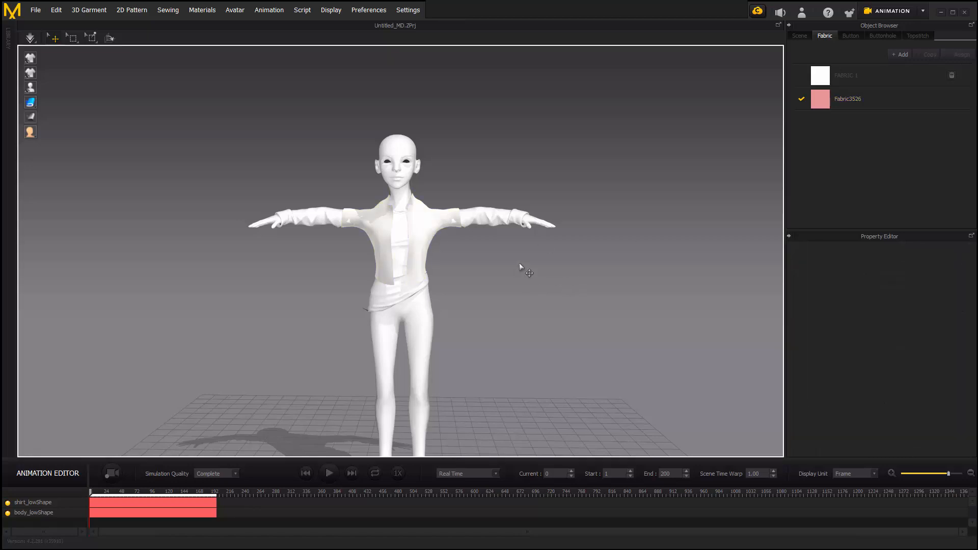
# Set the color of Fabric3526 to red, FA4242, and check the jacket in the 3D view.
pyautogui.click(821, 99)
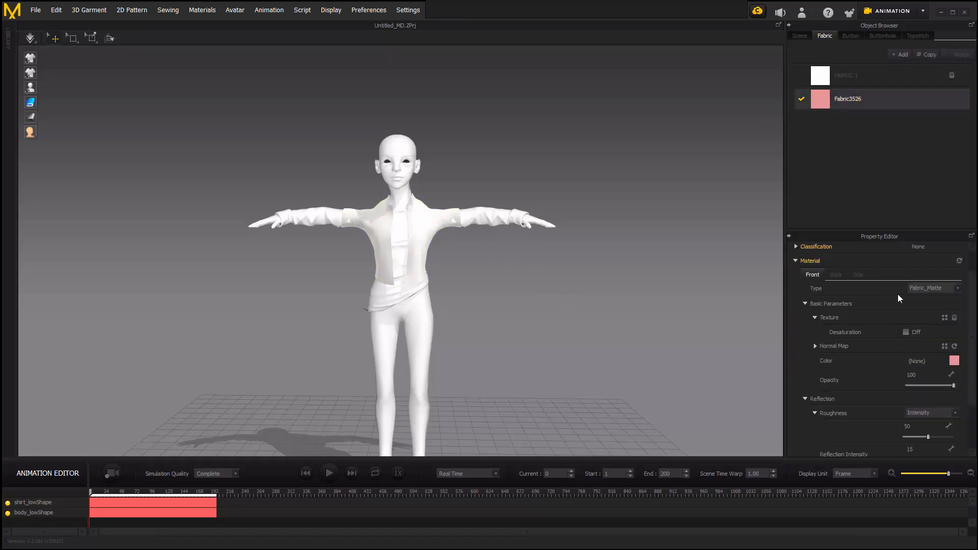
pyautogui.click(954, 361)
pyautogui.click(522, 64)
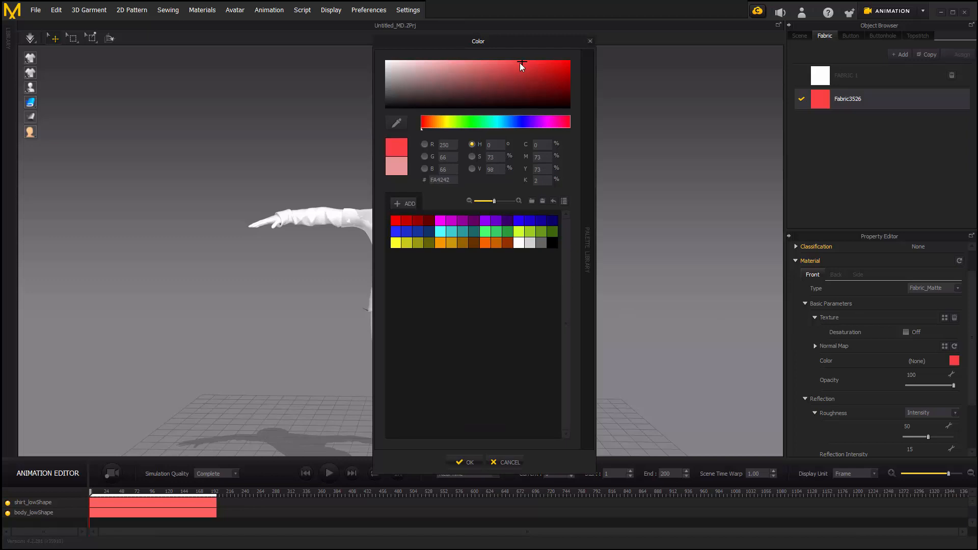
pyautogui.click(483, 465)
pyautogui.moveTo(555, 219); pyautogui.dragTo(601, 239, button='right')
# Switch from Animation to Simulation mode and select the jacket pattern on the character.
pyautogui.click(884, 19)
pyautogui.click(890, 32)
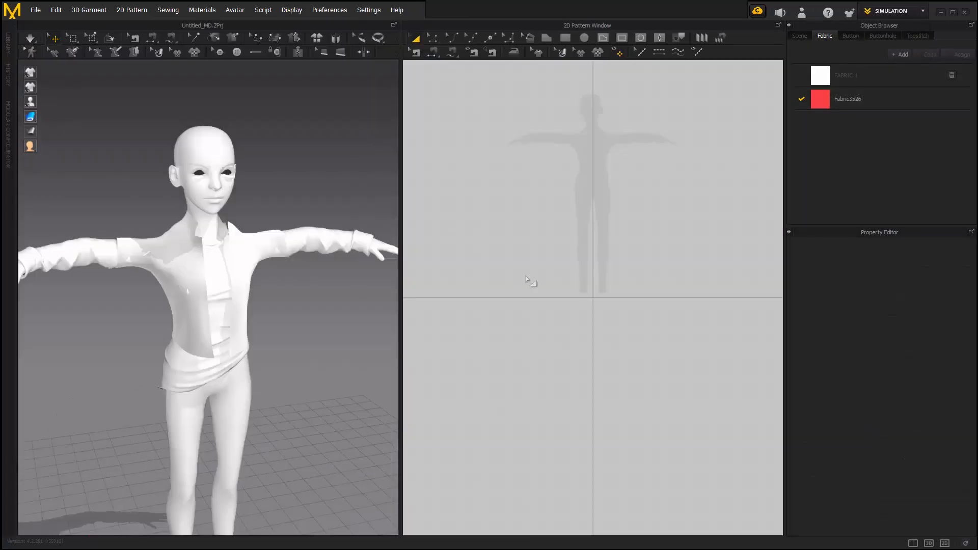
pyautogui.moveTo(169, 305); pyautogui.dragTo(260, 264, button='right')
pyautogui.click(286, 249)
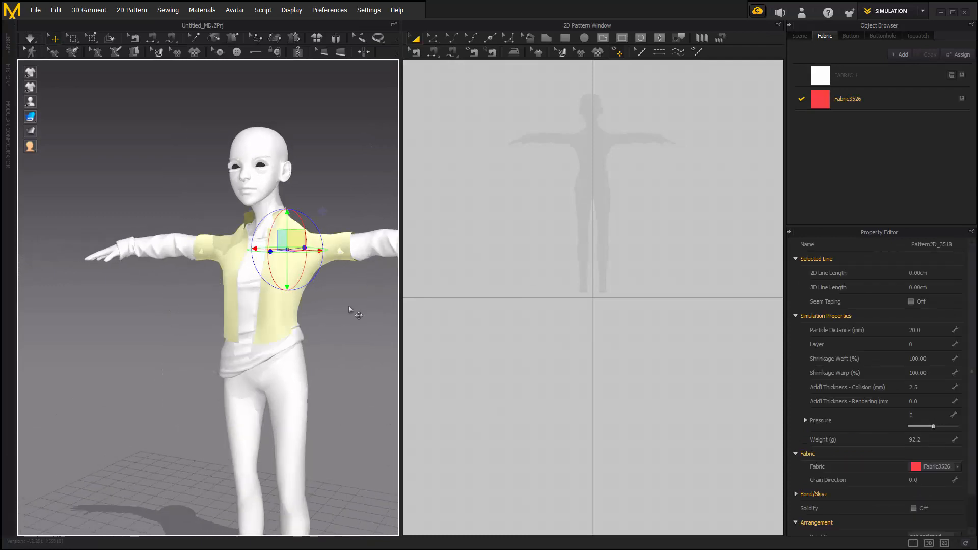
# Check the jacket's surface display style and examine its simulation and fabric properties.
pyautogui.moveTo(349, 306); pyautogui.dragTo(366, 307, button='middle')
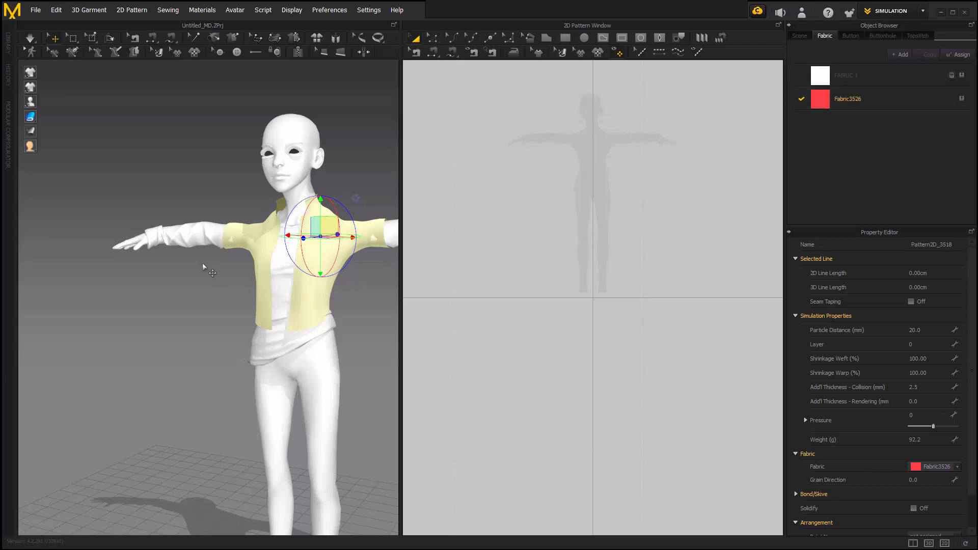
pyautogui.scroll(3, 214, 267)
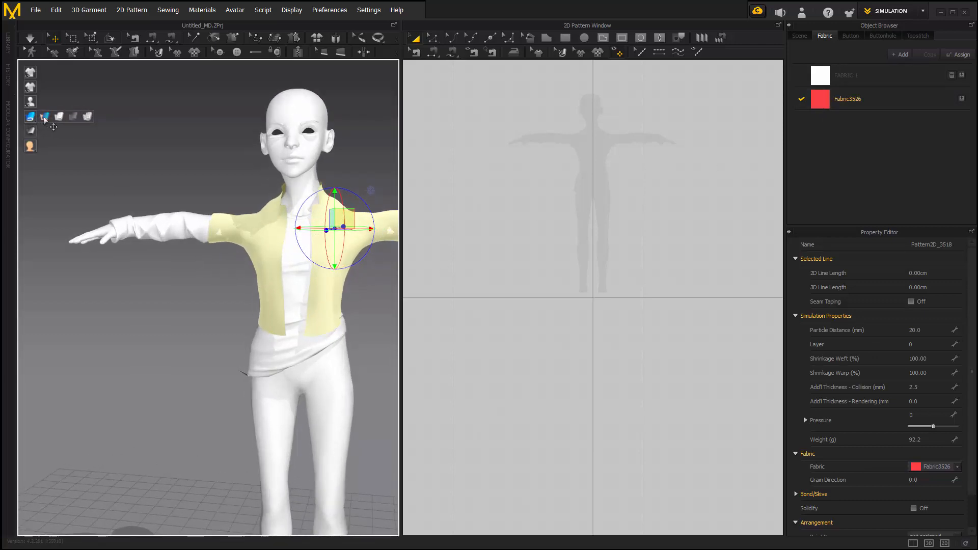
pyautogui.click(45, 119)
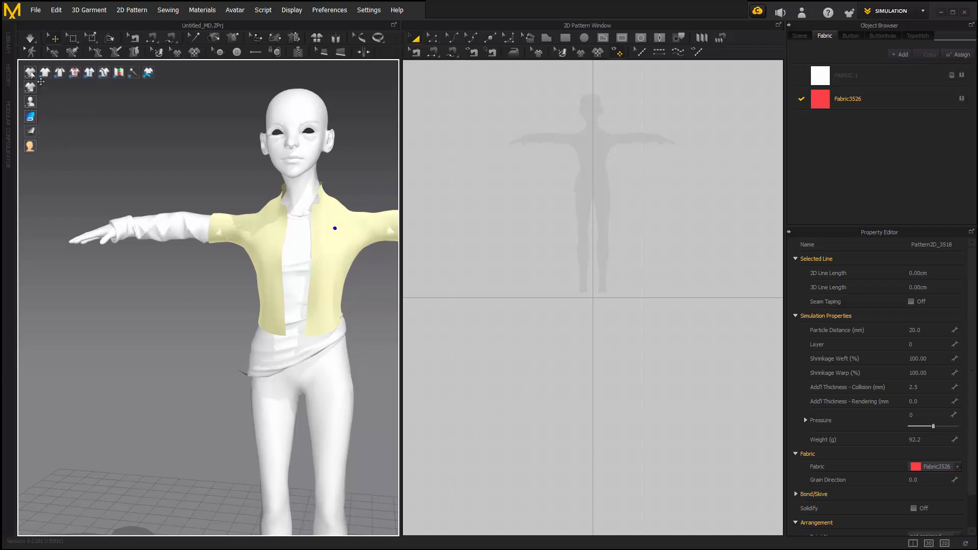
pyautogui.moveTo(377, 227); pyautogui.dragTo(357, 248, button='right')
pyautogui.moveTo(373, 269); pyautogui.dragTo(359, 274, button='middle')
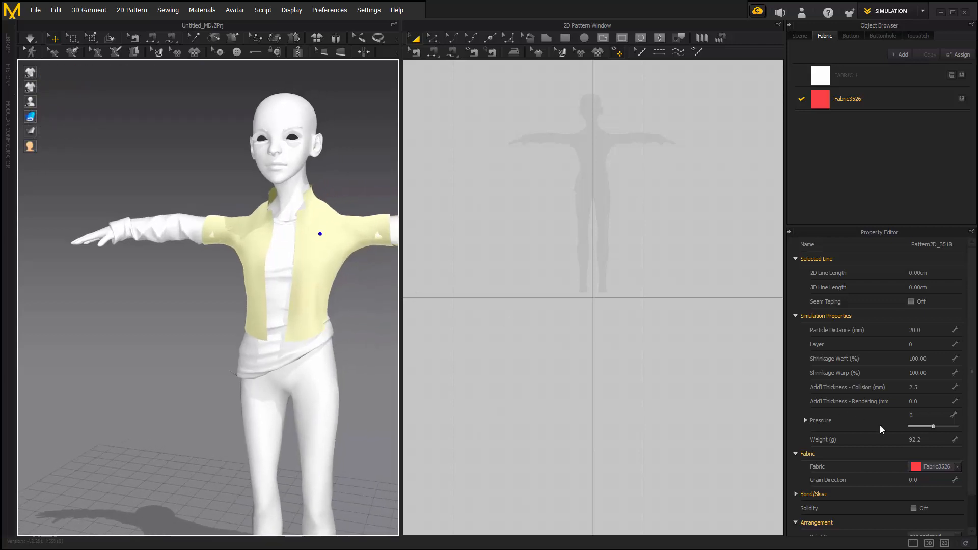
pyautogui.scroll(-2, 880, 427)
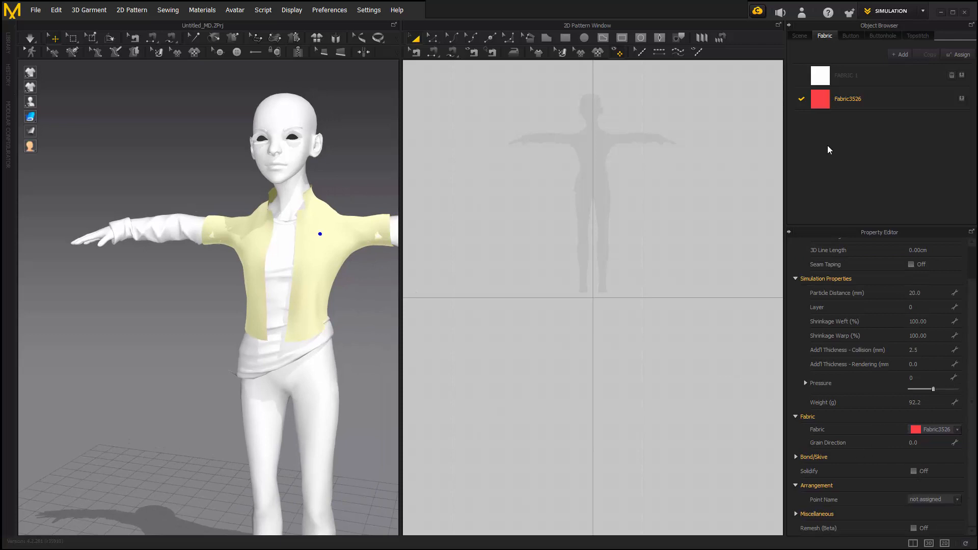
# Select Fabric3526 and set its color to a brighter, more saturated red.
pyautogui.click(827, 108)
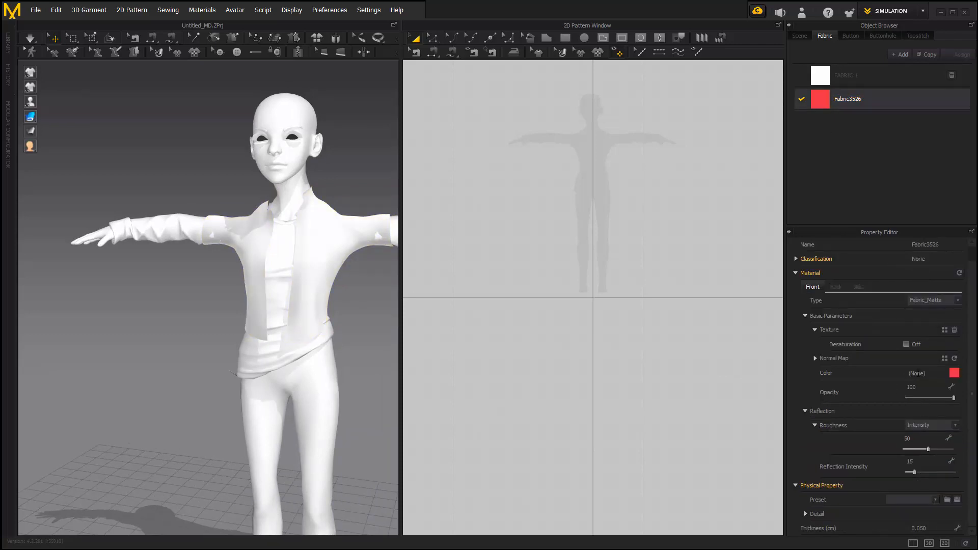
pyautogui.click(945, 373)
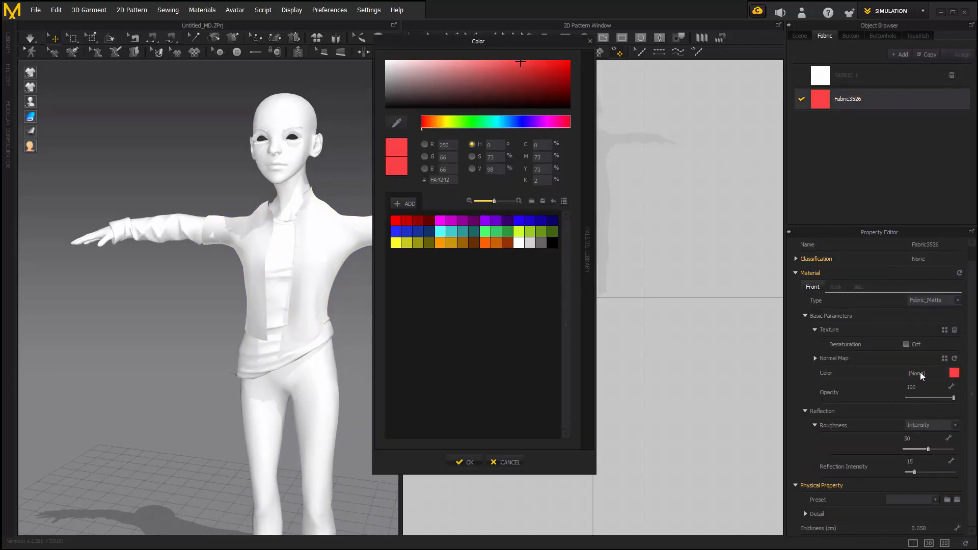
pyautogui.click(546, 61)
pyautogui.click(464, 461)
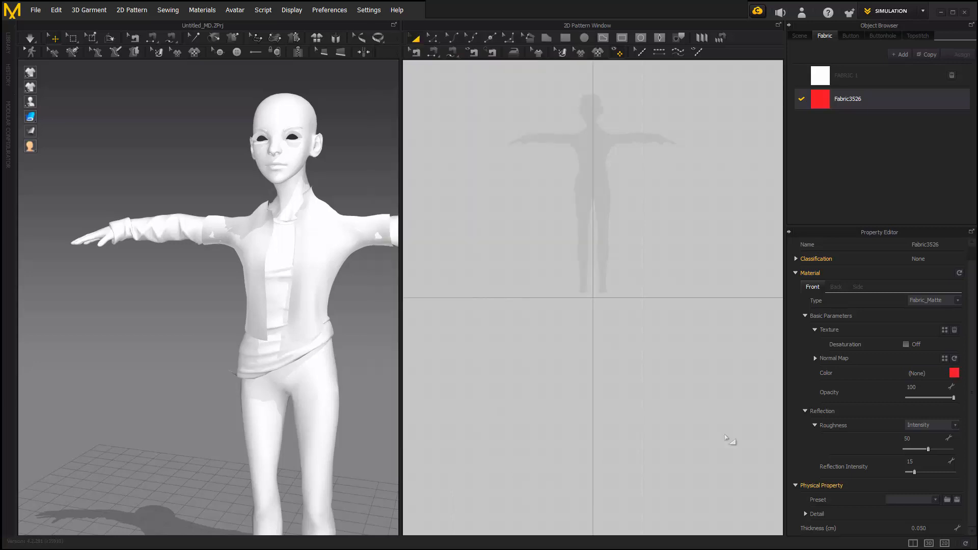
# Keep the roughness of Fabric3526 on Intensity and try to lower its value.
pyautogui.click(952, 425)
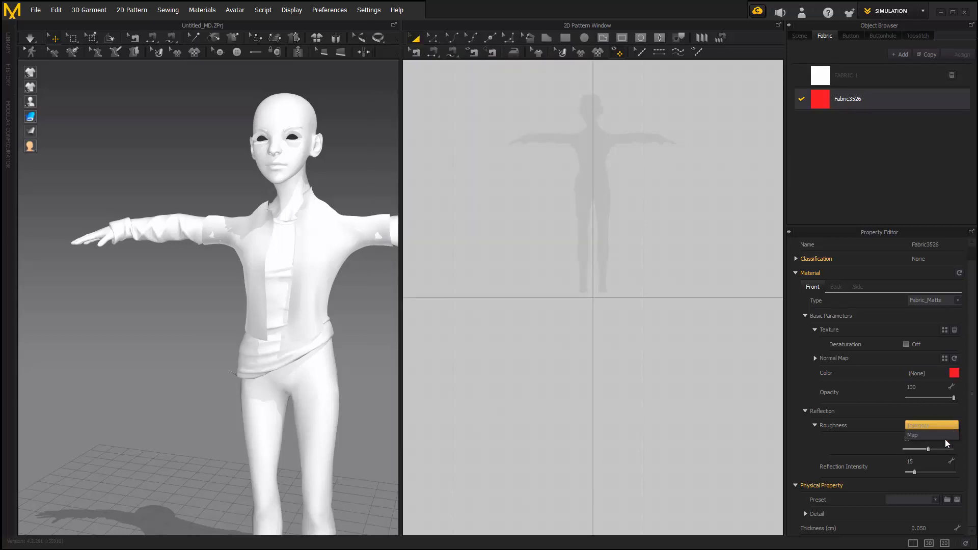
pyautogui.click(879, 425)
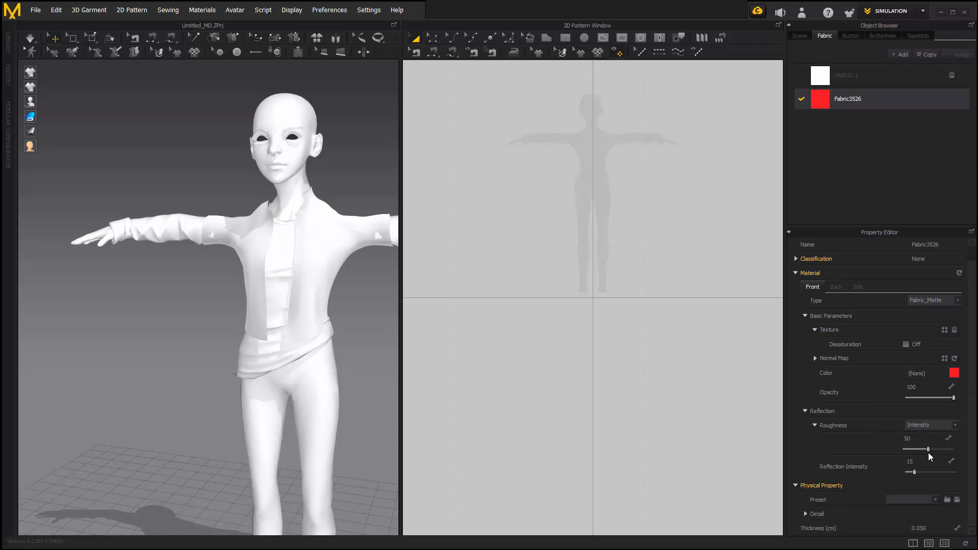
pyautogui.moveTo(929, 453); pyautogui.dragTo(887, 451)
# Add a new fabric and assign it to the jacket on the character.
pyautogui.click(901, 54)
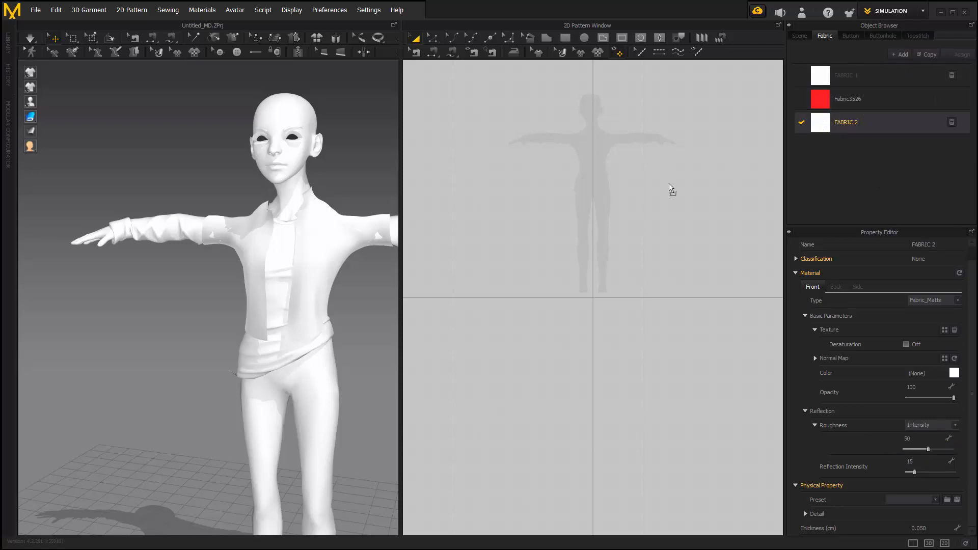
pyautogui.click(328, 242)
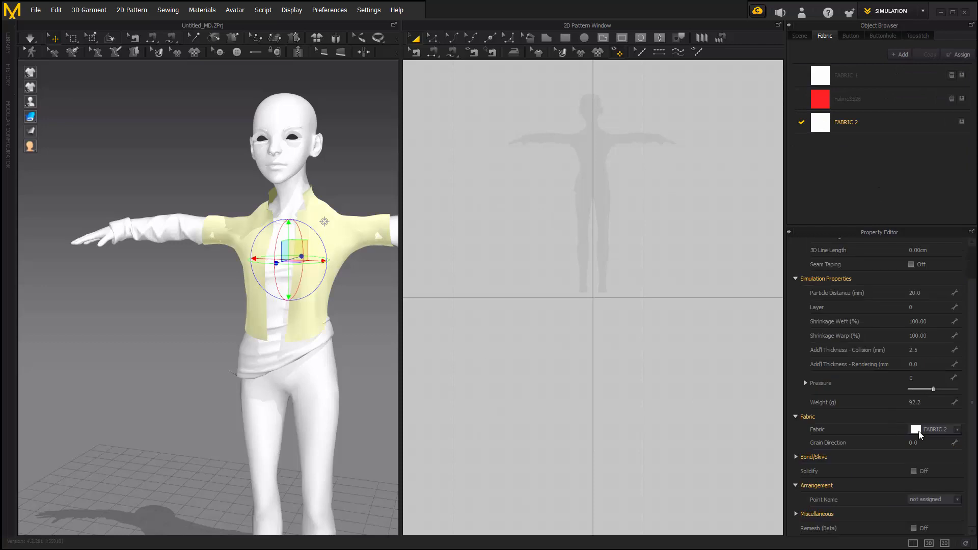
# Set the color of FABRIC 2 to a muted grayish blue.
pyautogui.click(826, 132)
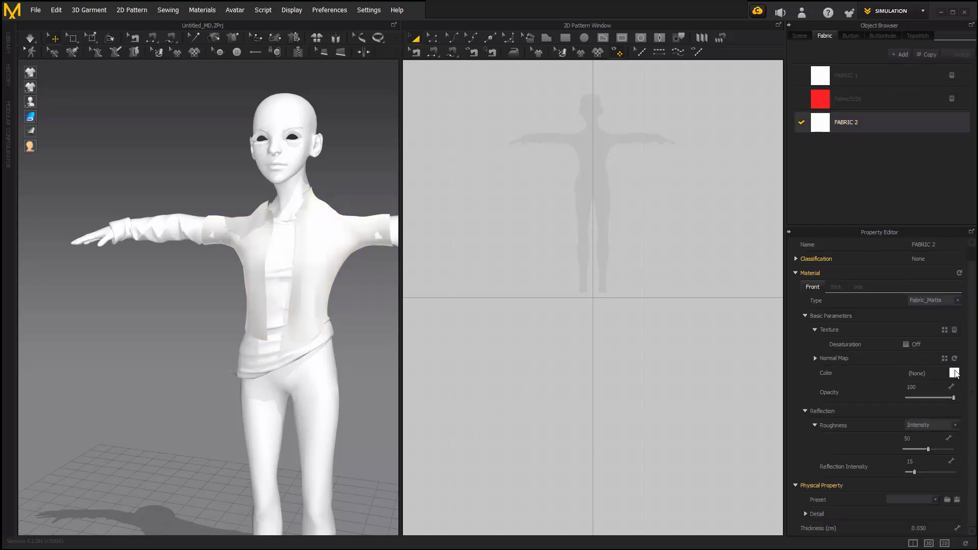
pyautogui.click(955, 373)
pyautogui.moveTo(481, 82); pyautogui.dragTo(479, 60)
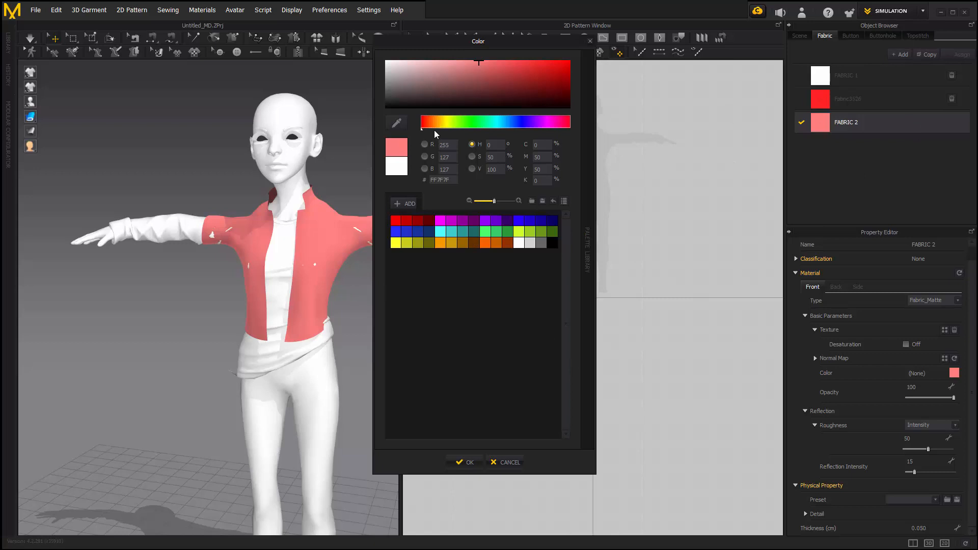
pyautogui.moveTo(461, 121); pyautogui.dragTo(506, 127)
pyautogui.moveTo(469, 78); pyautogui.dragTo(460, 91)
pyautogui.click(463, 462)
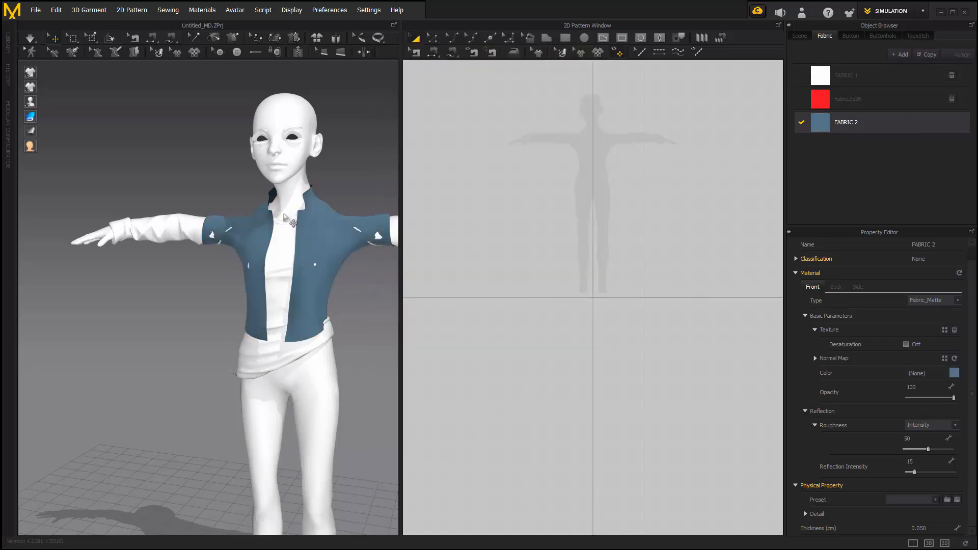
# Switch back to Animation mode and start recording the garment simulation with Complete quality.
pyautogui.moveTo(291, 344); pyautogui.dragTo(331, 326, button='right')
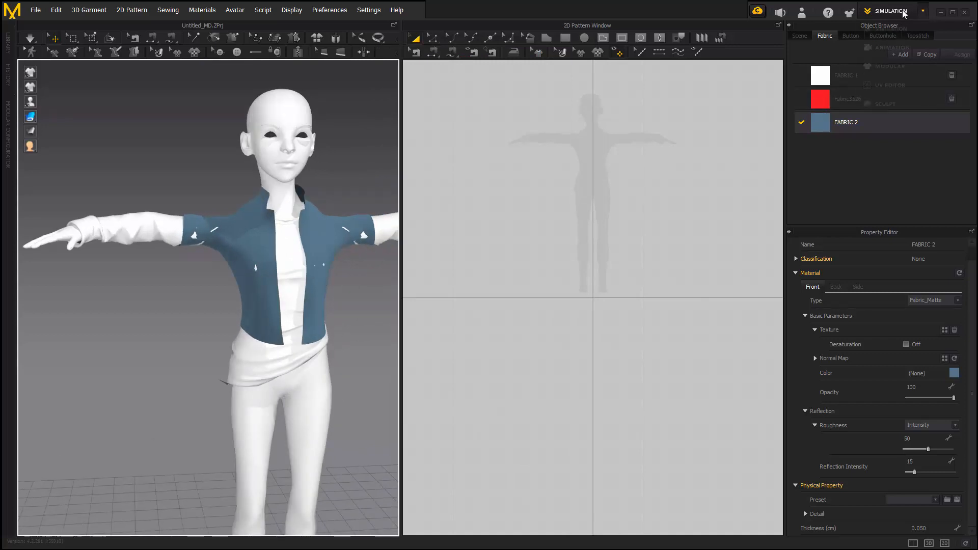
pyautogui.click(903, 10)
pyautogui.click(903, 48)
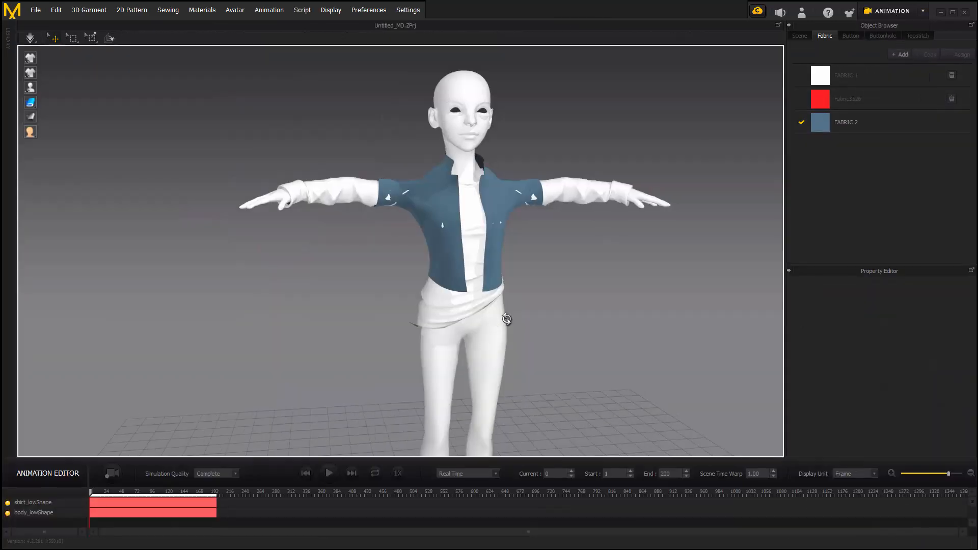
pyautogui.moveTo(366, 165); pyautogui.dragTo(282, 175, button='middle')
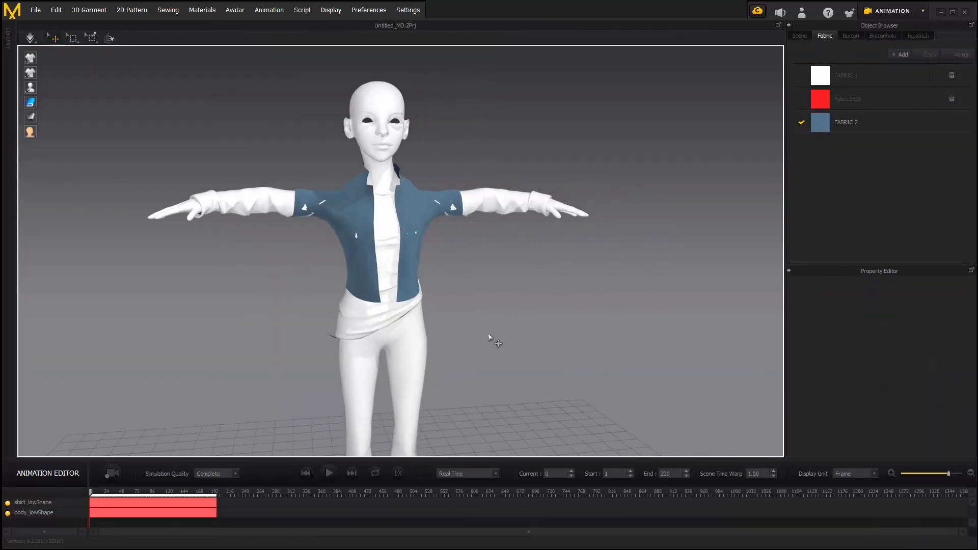
pyautogui.scroll(-3, 438, 328)
pyautogui.click(114, 473)
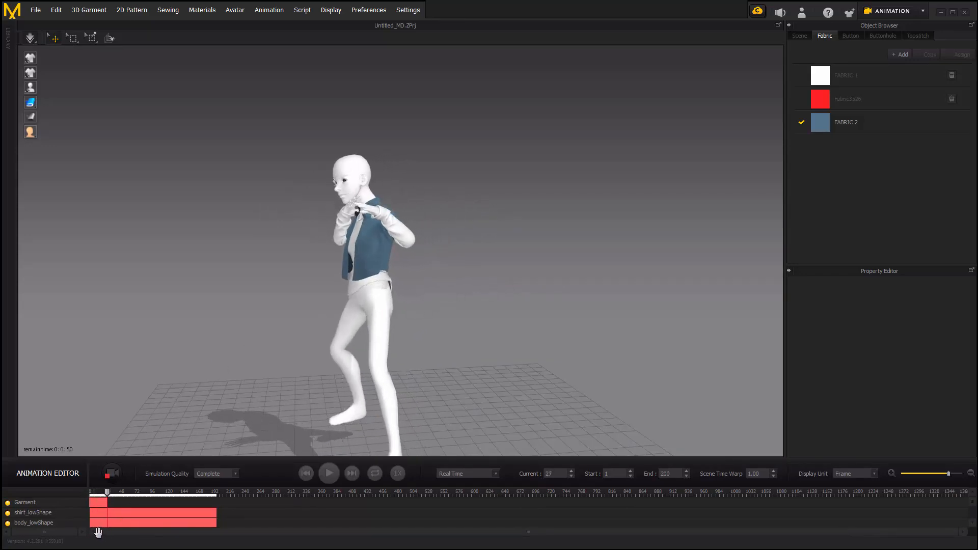
# Follow the moving character through the recording up to frame 200 and examine how the jacket behaves.
pyautogui.moveTo(475, 335); pyautogui.dragTo(501, 334, button='right')
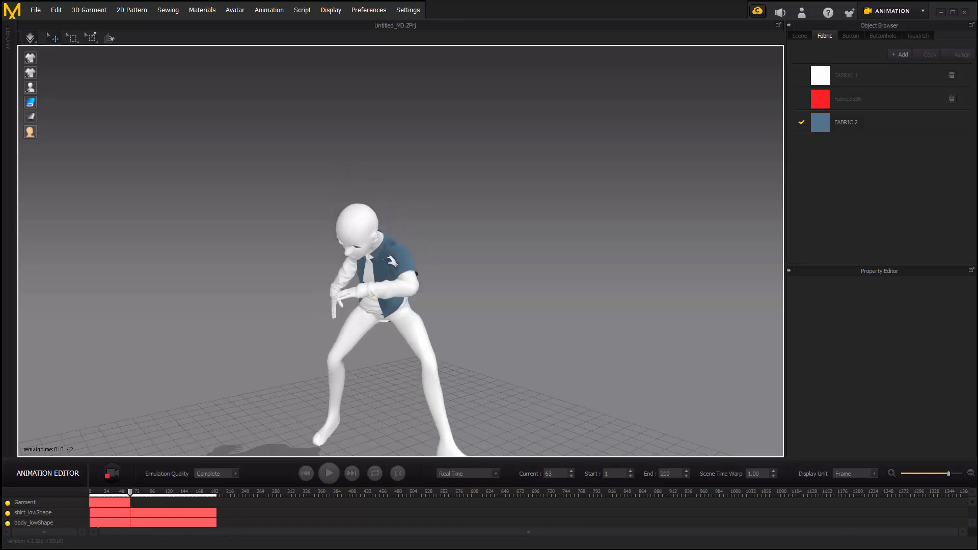
pyautogui.scroll(-5, 600, 321)
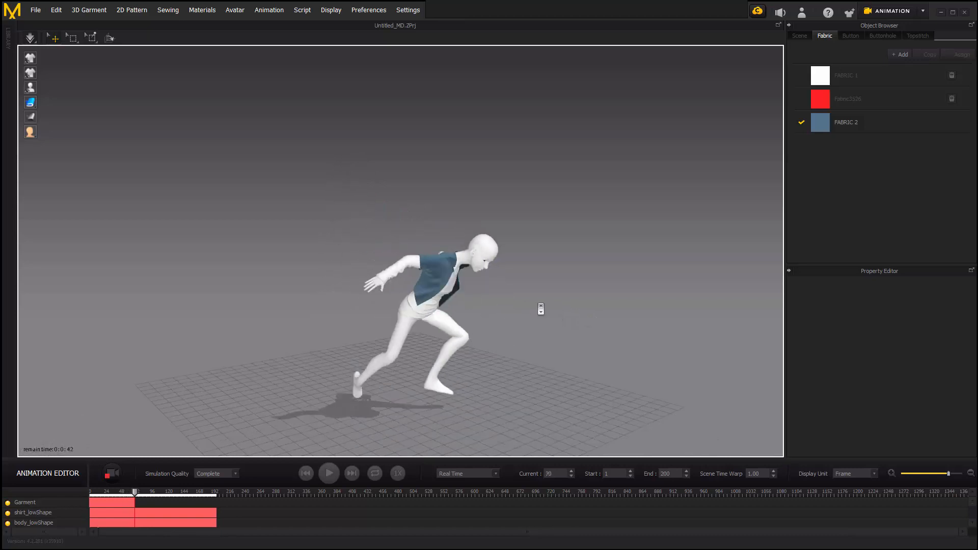
pyautogui.scroll(-6, 516, 306)
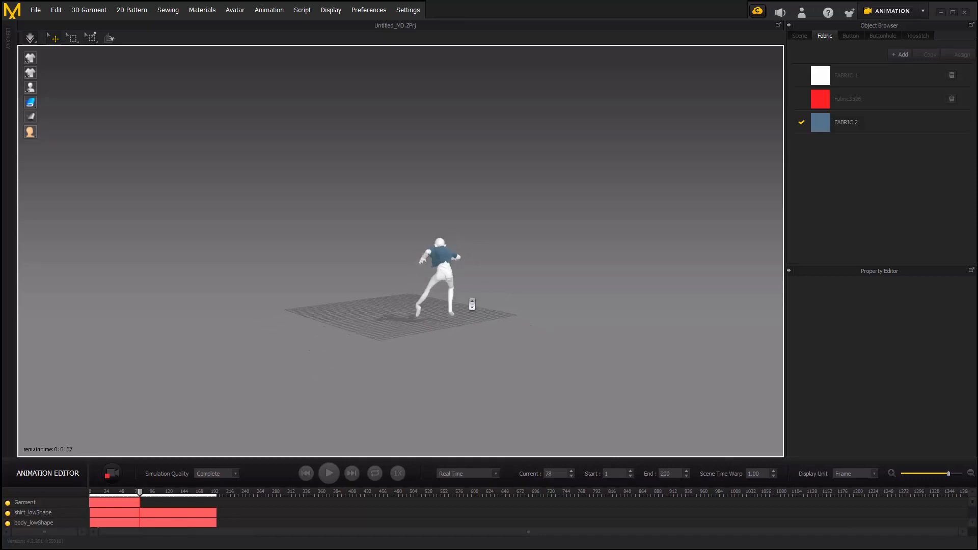
pyautogui.scroll(-4, 472, 304)
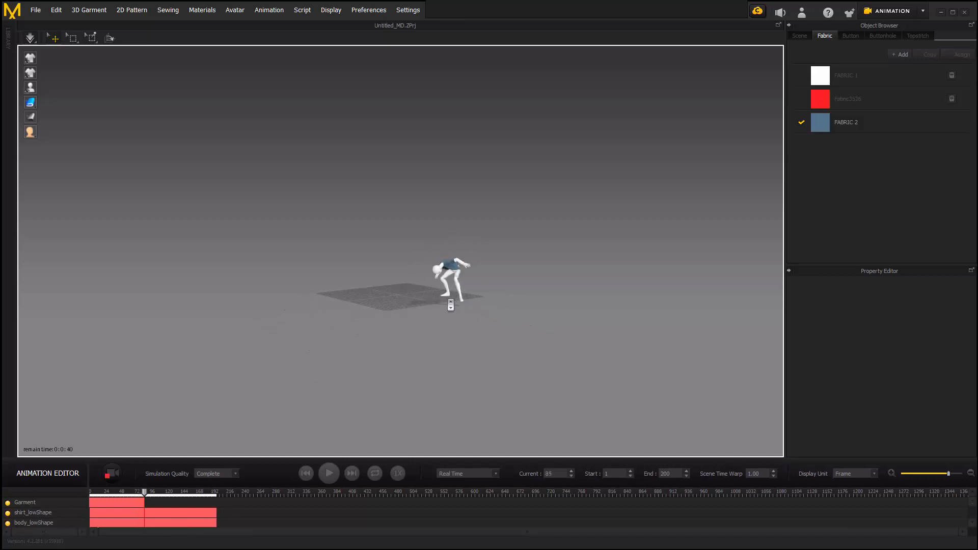
pyautogui.scroll(3, 464, 309)
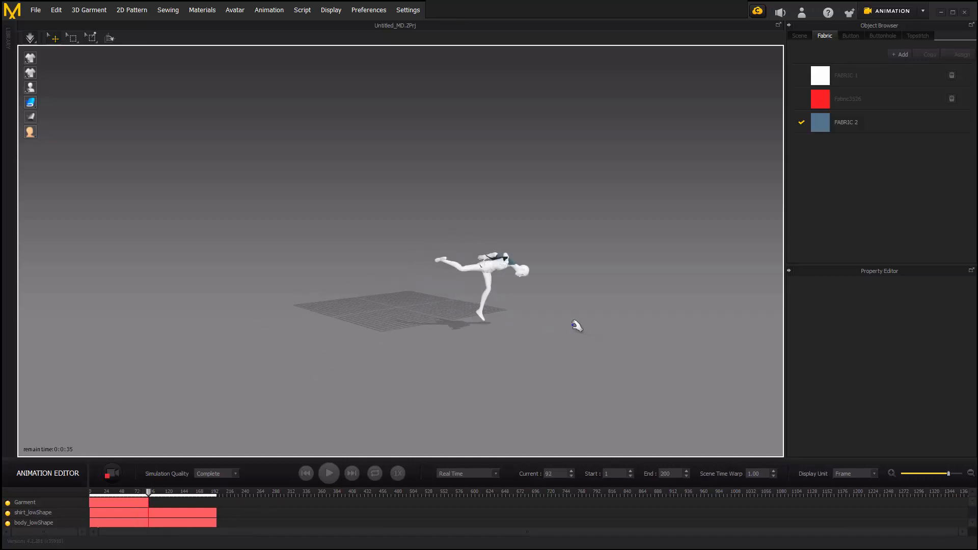
pyautogui.moveTo(577, 325); pyautogui.dragTo(539, 326, button='middle')
pyautogui.scroll(4, 542, 338)
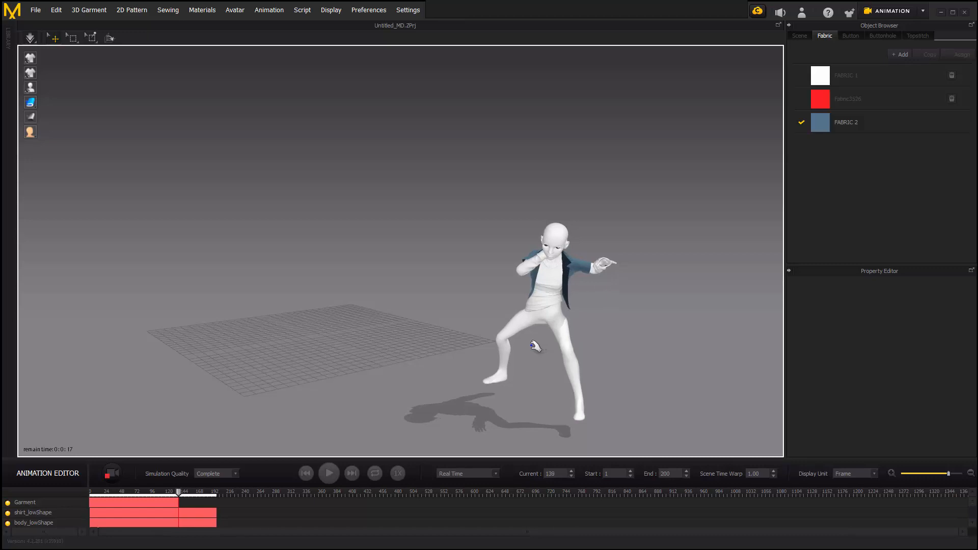
pyautogui.scroll(4, 518, 345)
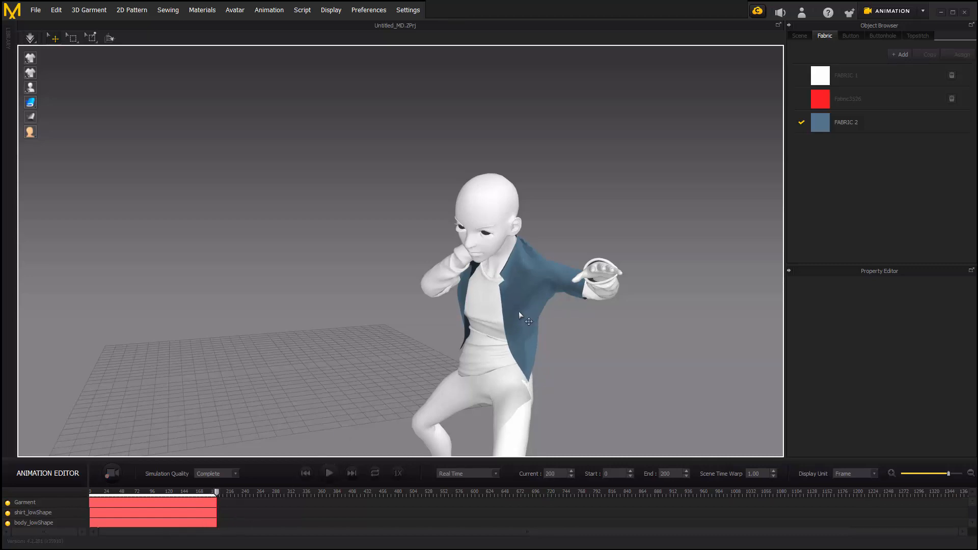
# Return the timeline to frame 0 and play the recorded garment animation through to frame 200.
pyautogui.moveTo(209, 501); pyautogui.dragTo(82, 487)
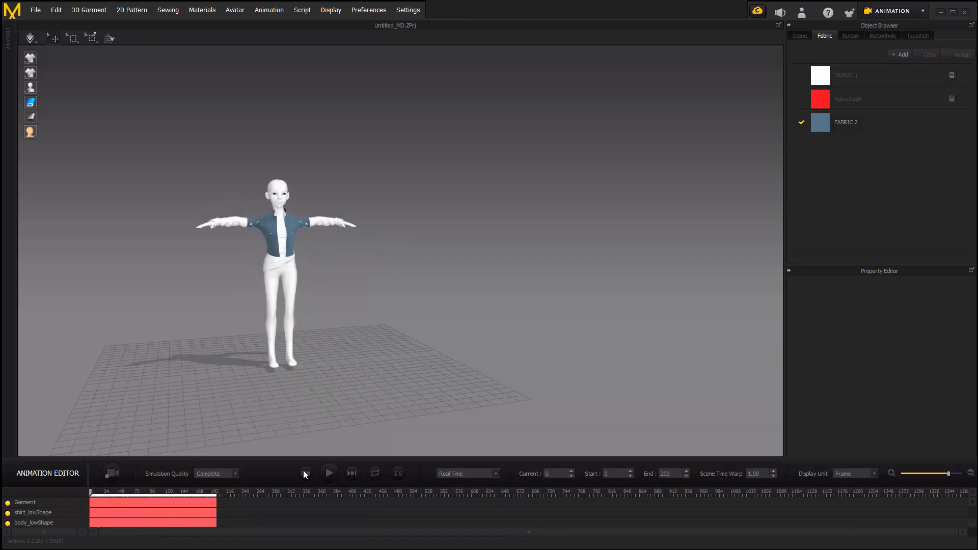
pyautogui.click(328, 474)
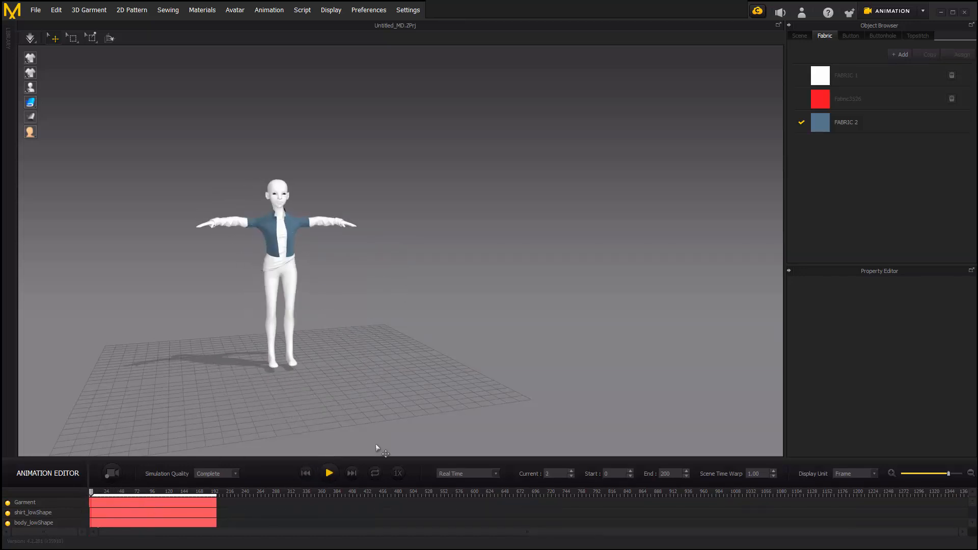
pyautogui.scroll(-3, 455, 378)
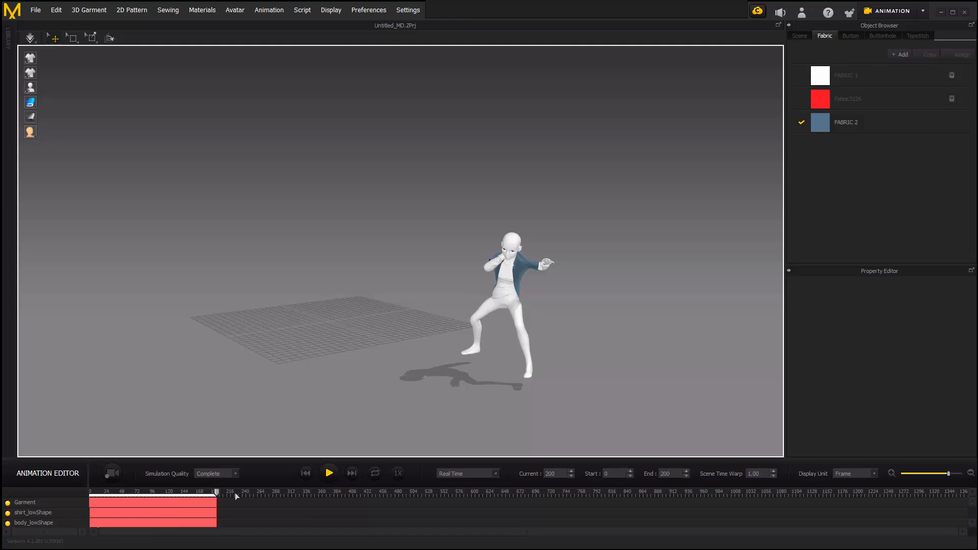
# Rewind the played animation to frame 0 and examine the jacket on the character up close.
pyautogui.moveTo(219, 492); pyautogui.dragTo(91, 493)
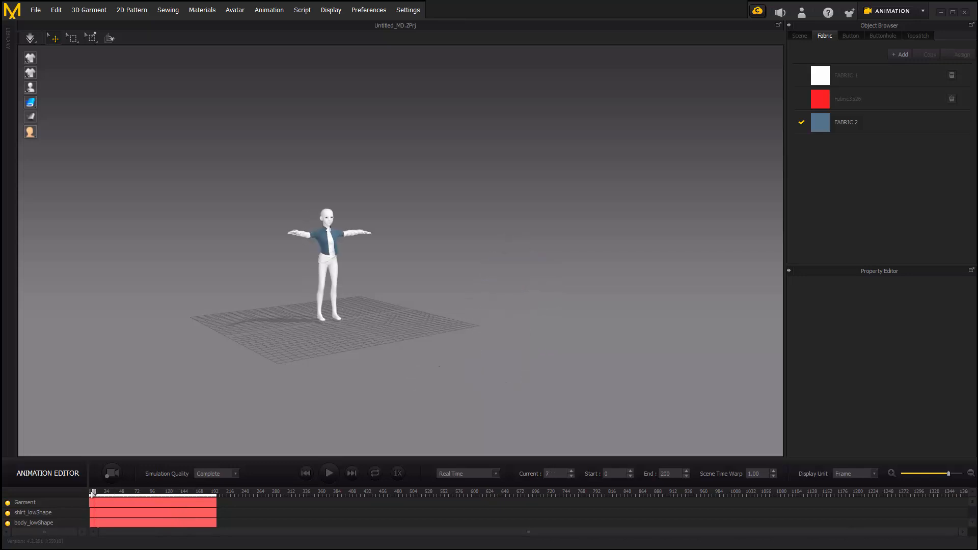
pyautogui.scroll(10, 412, 392)
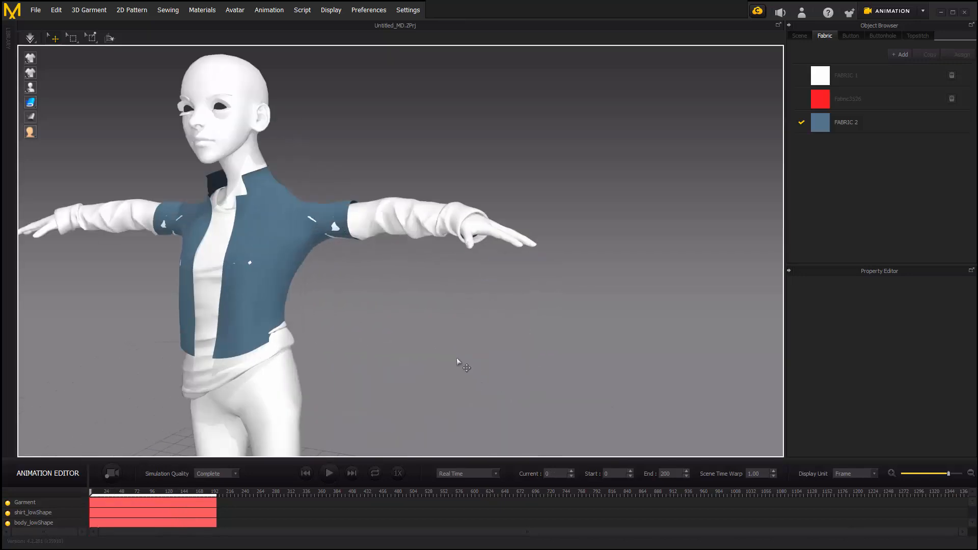
# Delete the unused red Fabric3526 from the fabric list.
pyautogui.scroll(-8, 457, 362)
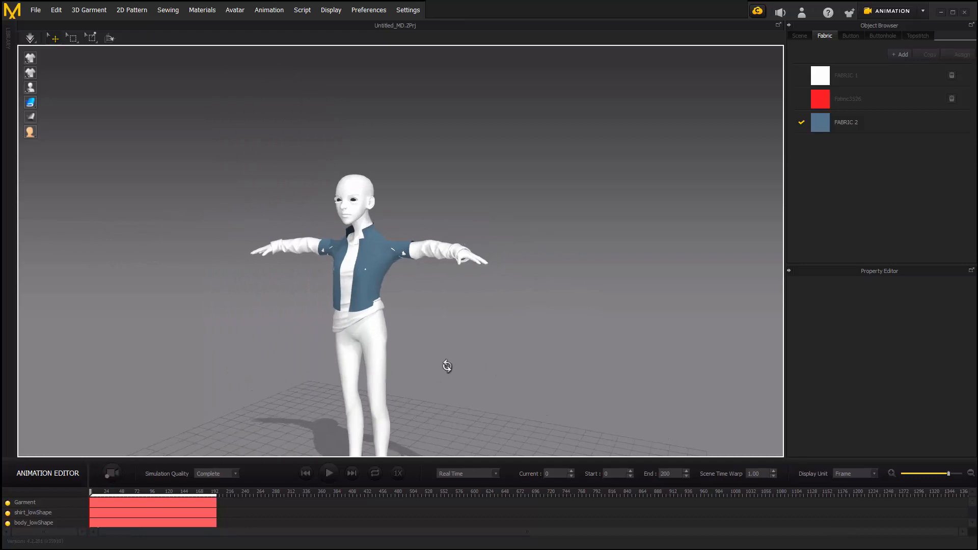
pyautogui.moveTo(448, 367); pyautogui.dragTo(562, 299, button='middle')
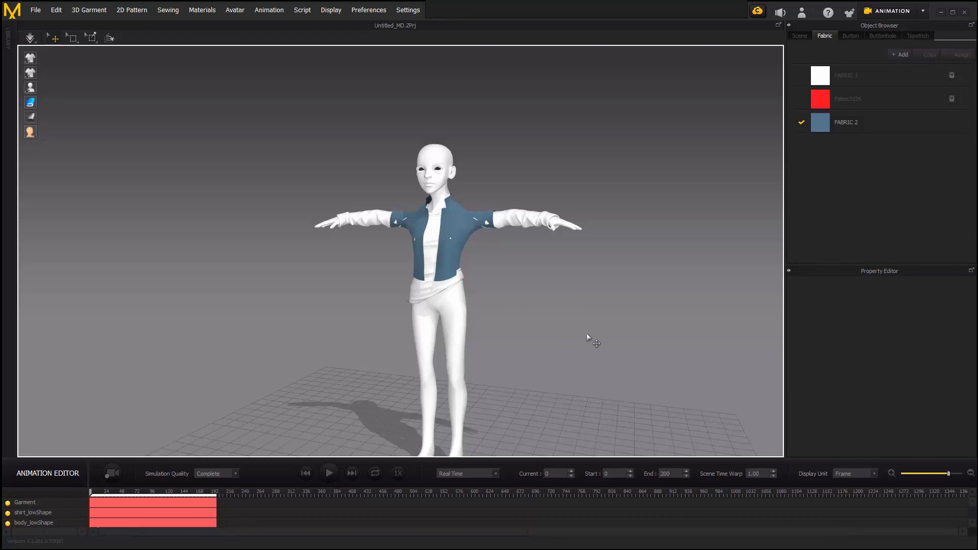
pyautogui.click(829, 122)
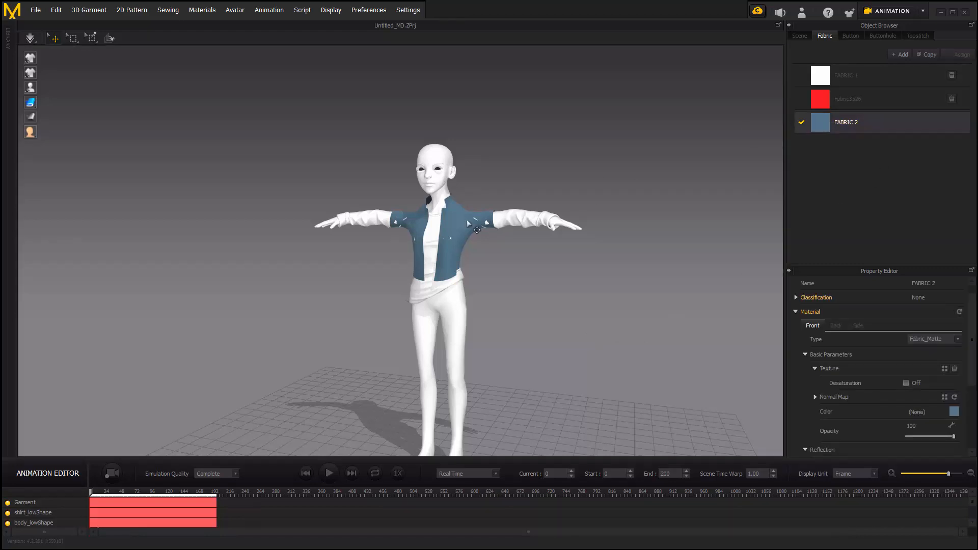
pyautogui.click(827, 96)
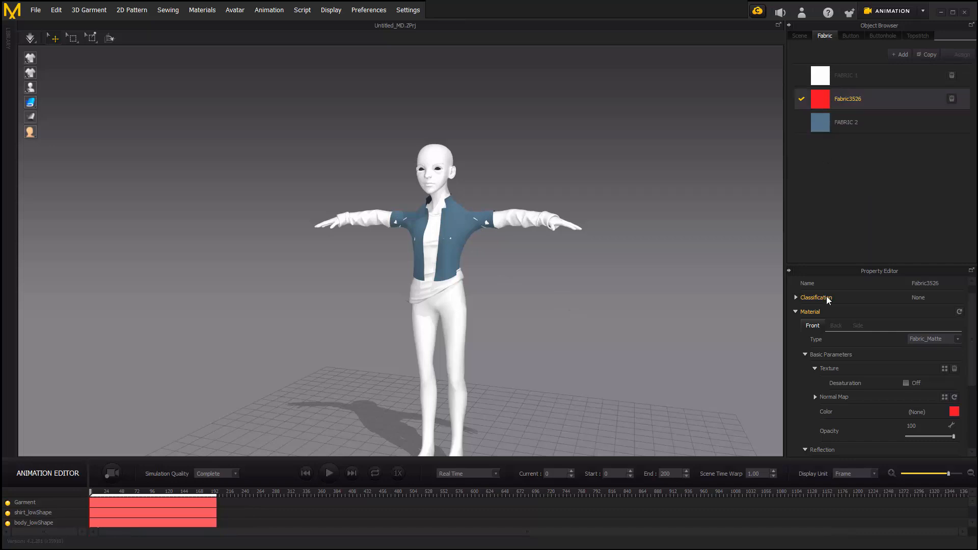
pyautogui.click(951, 100)
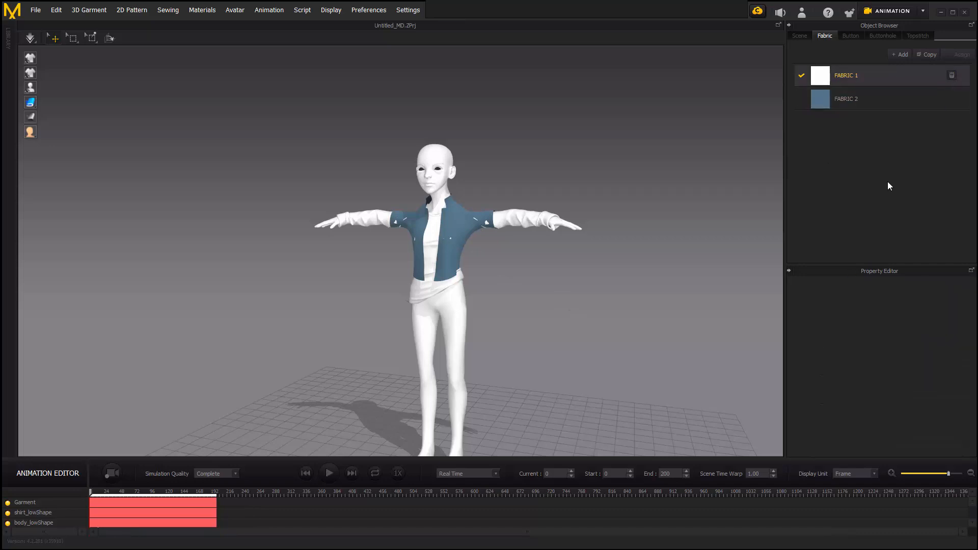
# Set the physical property preset of the jacket's FABRIC 2 to Cotton_Canvas.
pyautogui.click(824, 96)
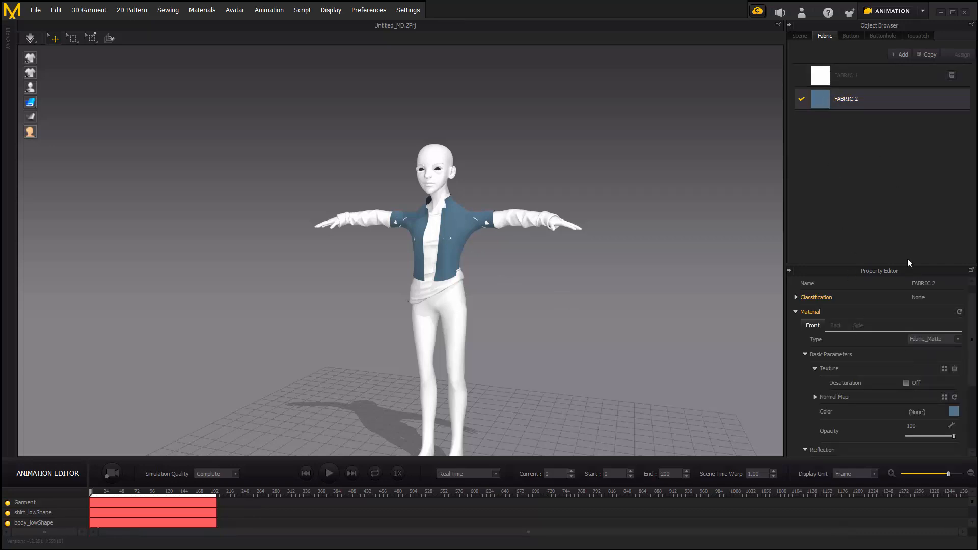
pyautogui.moveTo(907, 265); pyautogui.dragTo(908, 198)
pyautogui.scroll(-3, 970, 267)
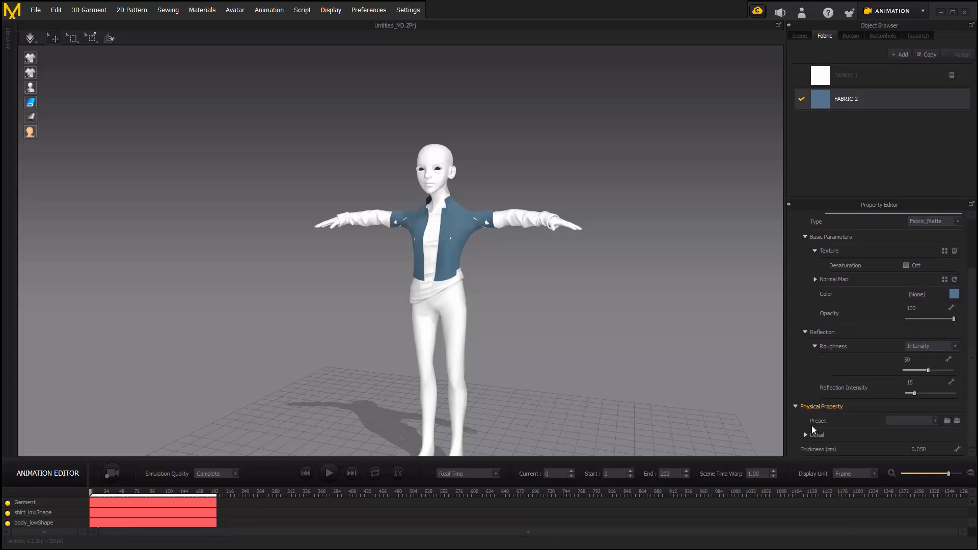
pyautogui.click(934, 421)
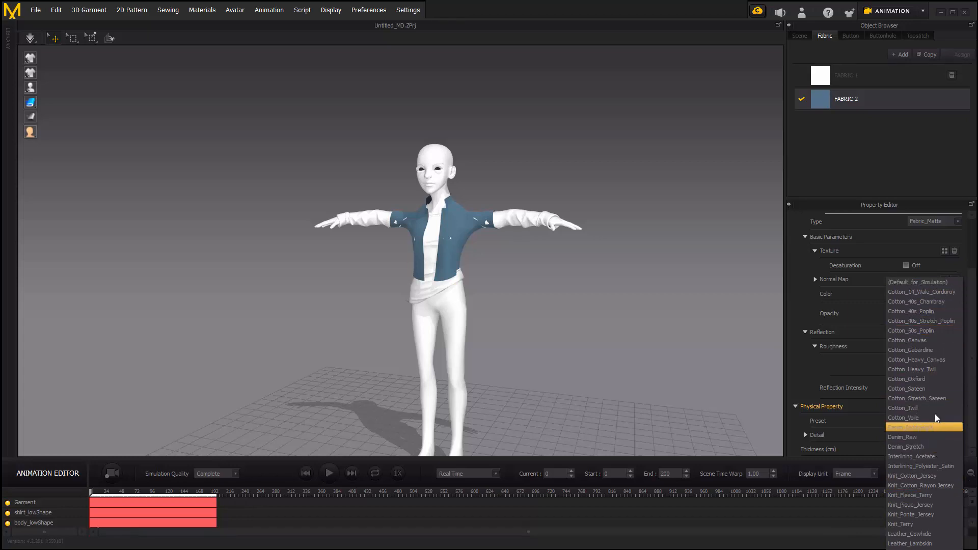
pyautogui.click(920, 340)
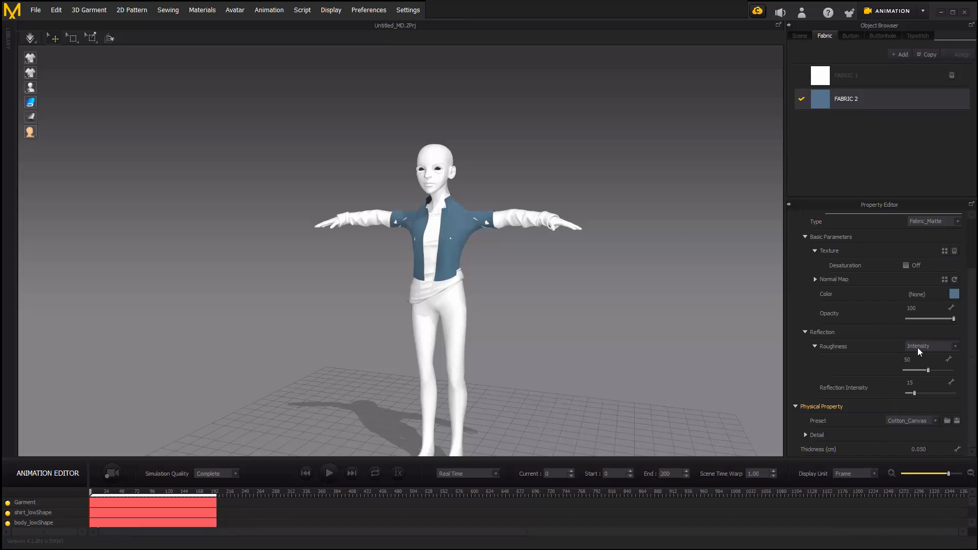
# Record the garment simulation again from frame 0 to frame 200 with the Cotton_Canvas fabric.
pyautogui.moveTo(625, 363); pyautogui.dragTo(317, 439, button='right')
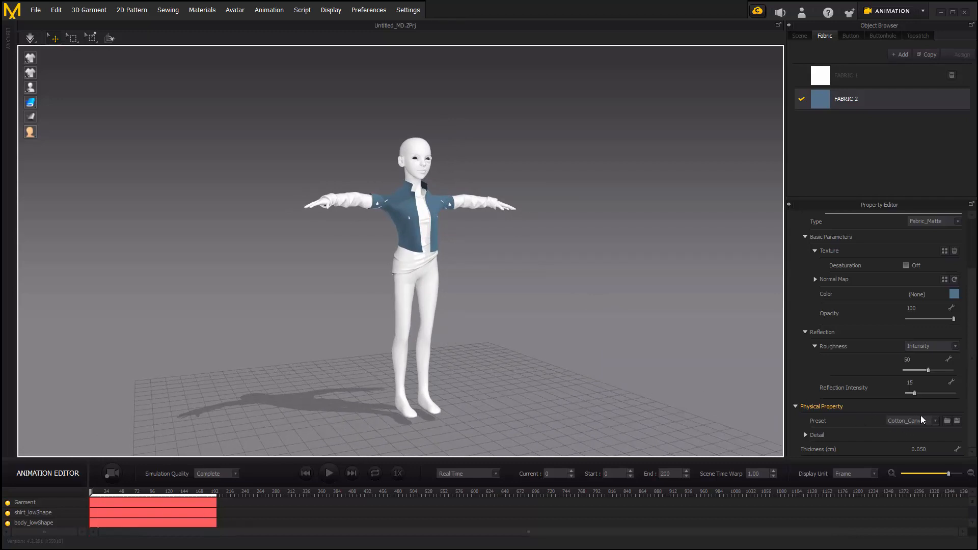
pyautogui.moveTo(663, 387); pyautogui.dragTo(137, 454, button='right')
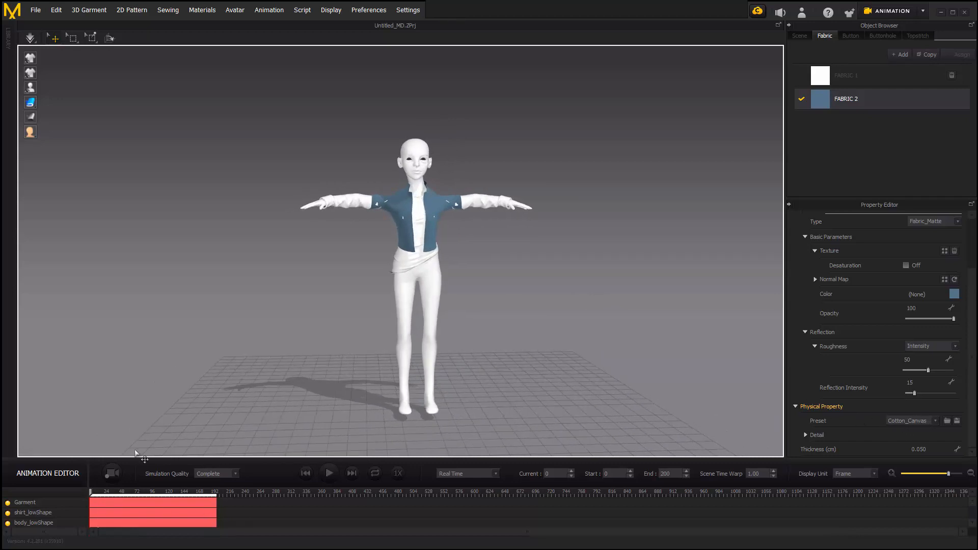
pyautogui.click(107, 475)
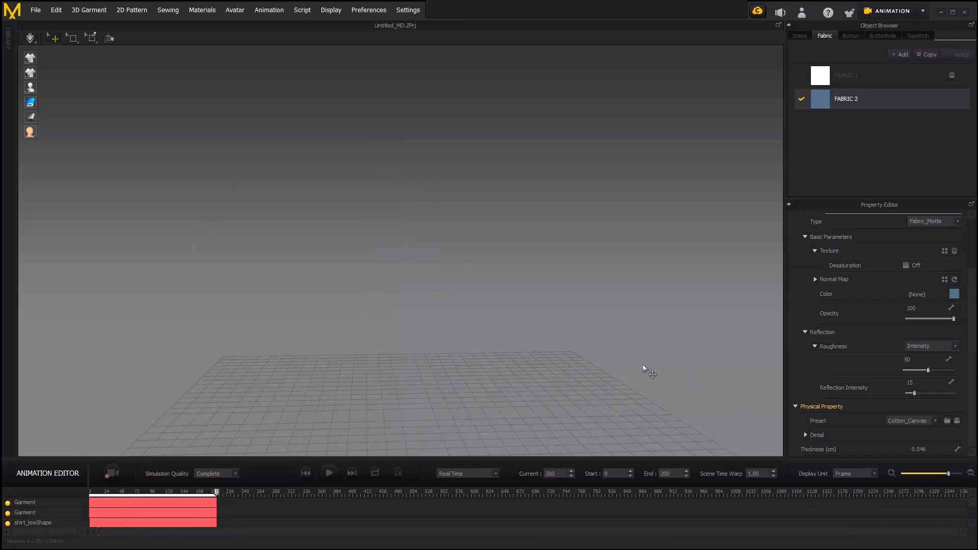
# Find the character at frame 200 and inspect how the canvas jacket ended up on the body.
pyautogui.moveTo(623, 370); pyautogui.dragTo(705, 382, button='right')
pyautogui.moveTo(705, 382); pyautogui.dragTo(255, 310, button='middle')
pyautogui.moveTo(459, 377); pyautogui.dragTo(345, 356, button='right')
pyautogui.scroll(2, 349, 359)
pyautogui.scroll(1, 349, 358)
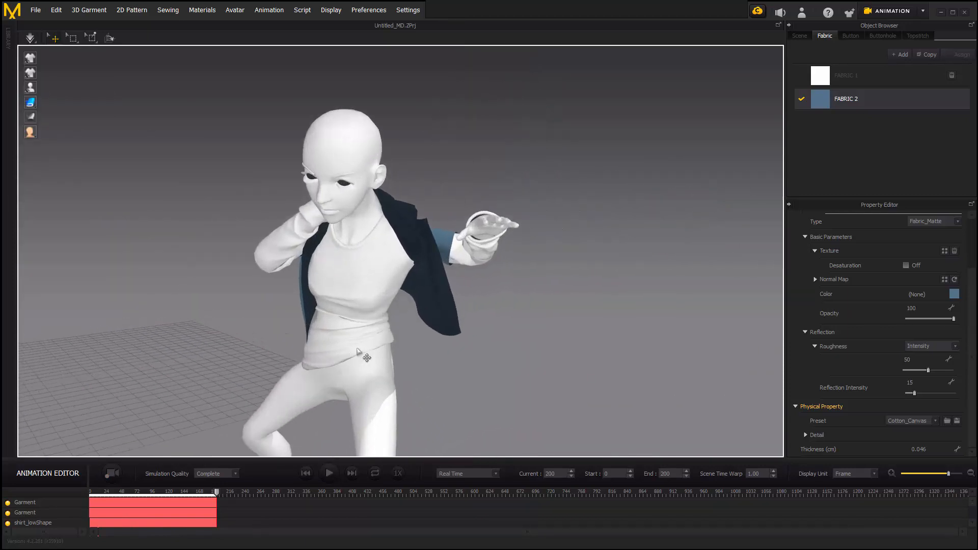
# Return the timeline to frame 0 and play the new recording while watching the whole character.
pyautogui.moveTo(216, 493); pyautogui.dragTo(89, 493)
pyautogui.scroll(-3, 423, 313)
pyautogui.moveTo(424, 313); pyautogui.dragTo(396, 306, button='right')
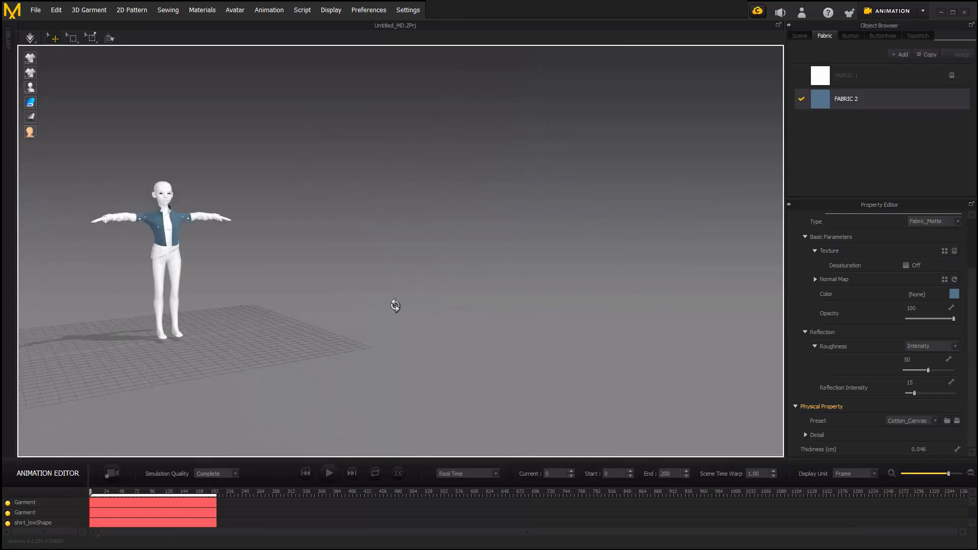
pyautogui.click(329, 474)
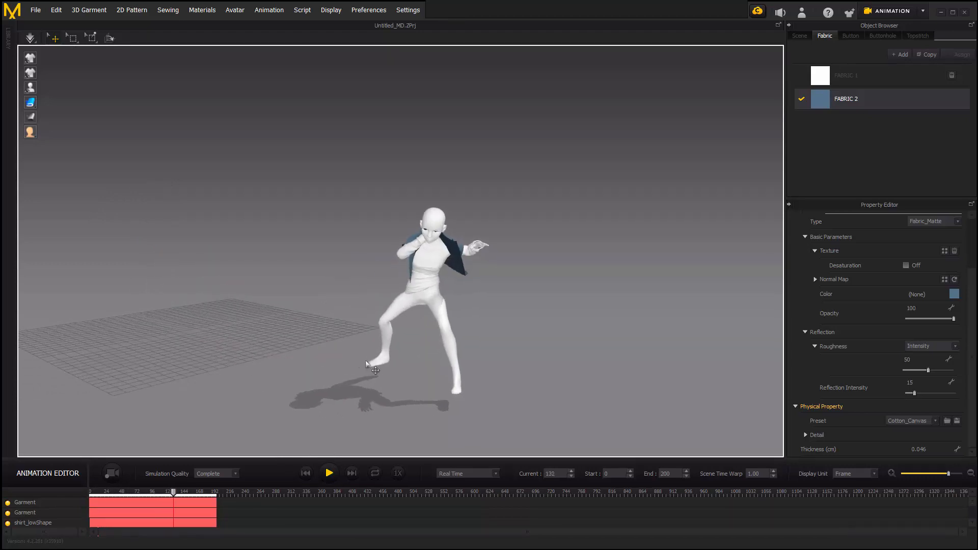
pyautogui.scroll(3, 415, 304)
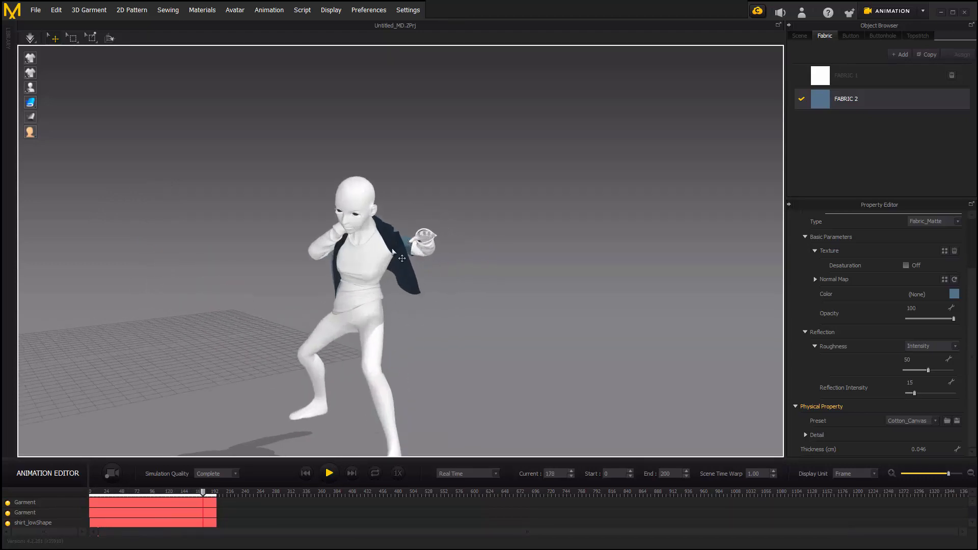
pyautogui.scroll(2, 396, 264)
# Examine the jacket's open front and shoulder up close at frame 200.
pyautogui.scroll(6, 406, 278)
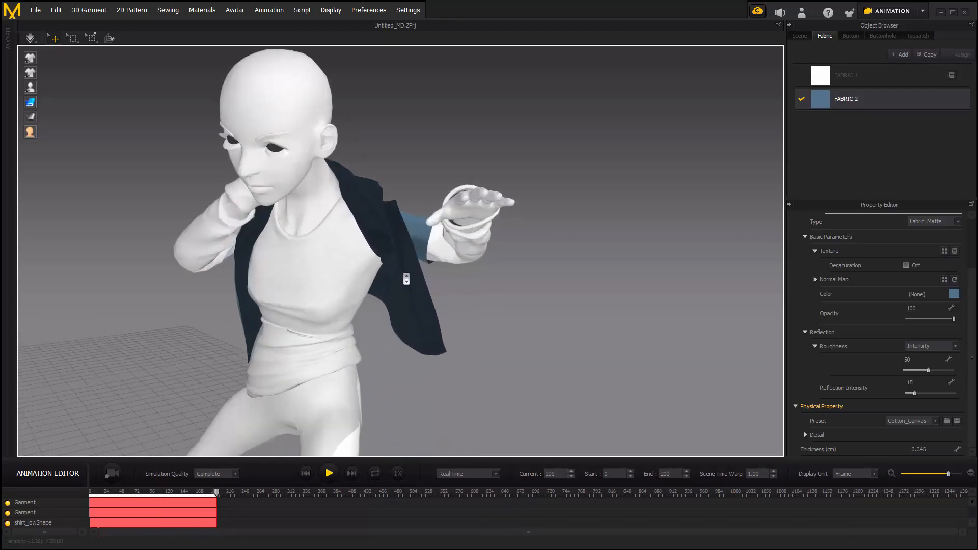
pyautogui.moveTo(392, 286); pyautogui.dragTo(527, 260, button='middle')
pyautogui.scroll(-5, 527, 260)
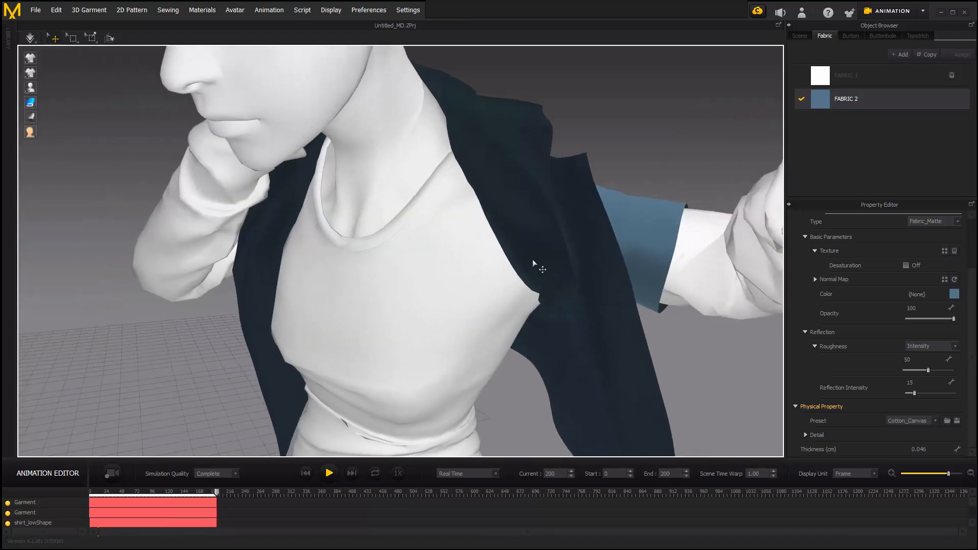
pyautogui.scroll(-3, 450, 303)
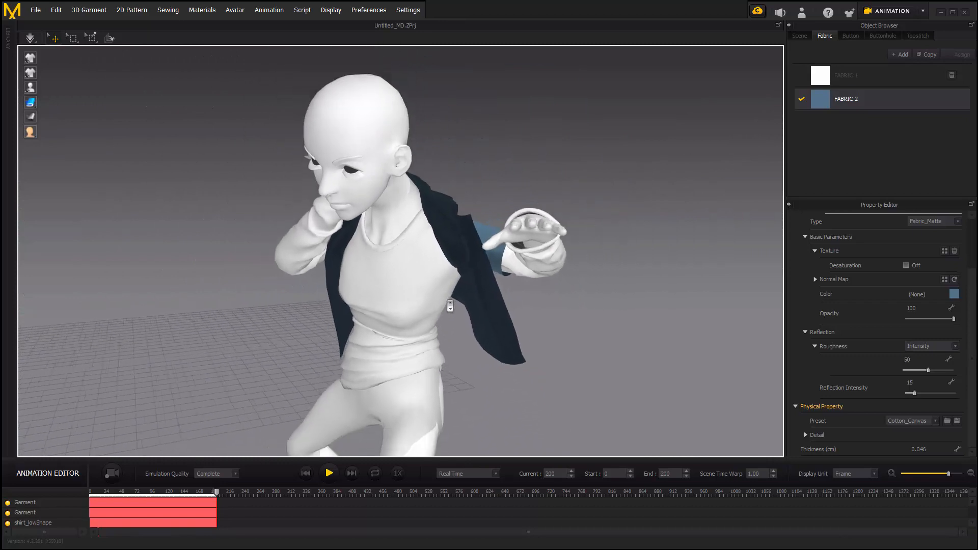
pyautogui.moveTo(450, 305); pyautogui.dragTo(481, 301, button='right')
pyautogui.moveTo(482, 300); pyautogui.dragTo(446, 313, button='middle')
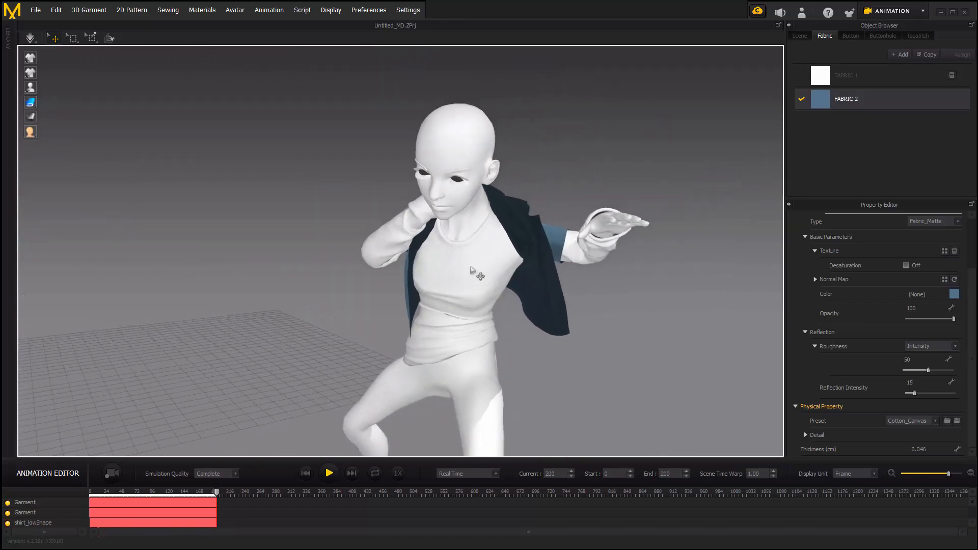
# Record the simulation again from frame 121 while pulling the jacket's slipped front panel back over the shoulder.
pyautogui.moveTo(216, 494); pyautogui.dragTo(167, 503)
pyautogui.scroll(5, 382, 276)
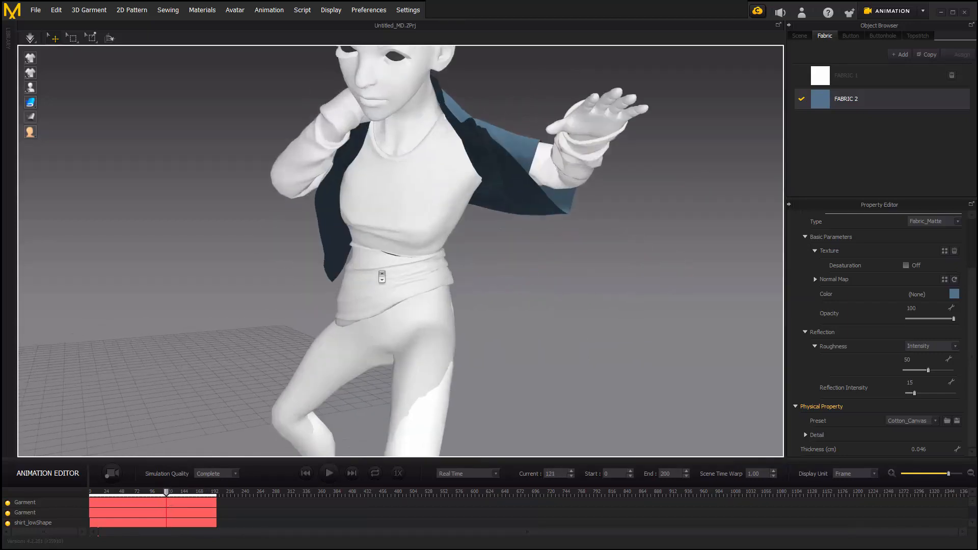
pyautogui.moveTo(382, 277); pyautogui.dragTo(308, 312, button='middle')
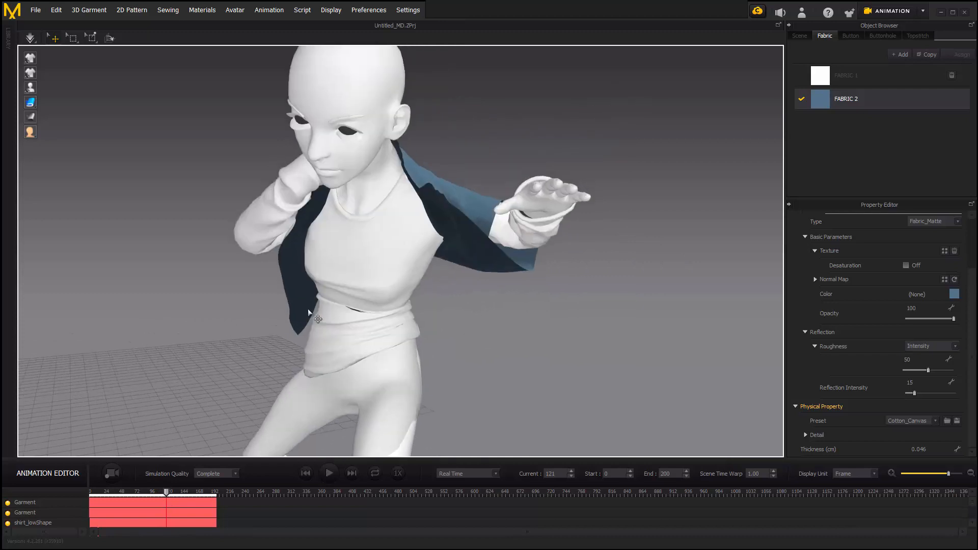
pyautogui.click(111, 475)
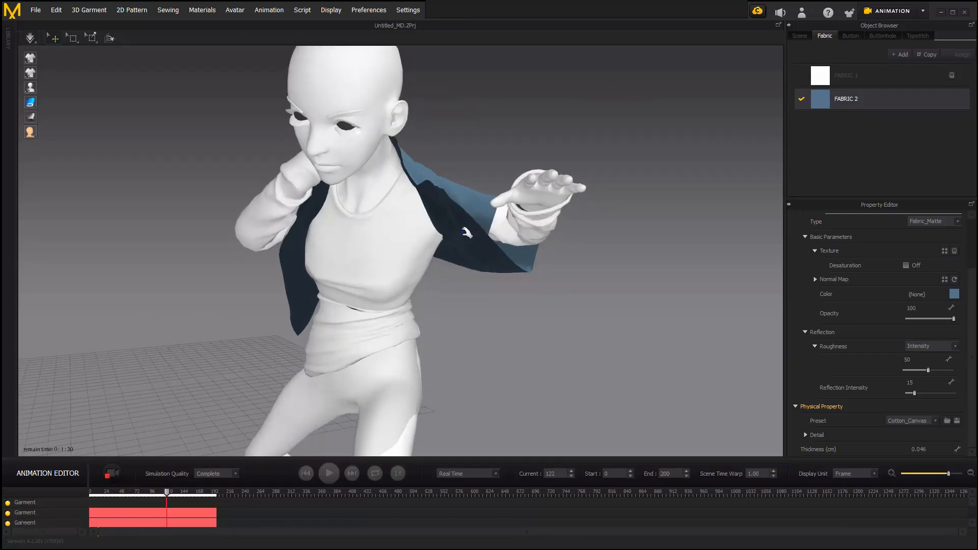
pyautogui.click(465, 226)
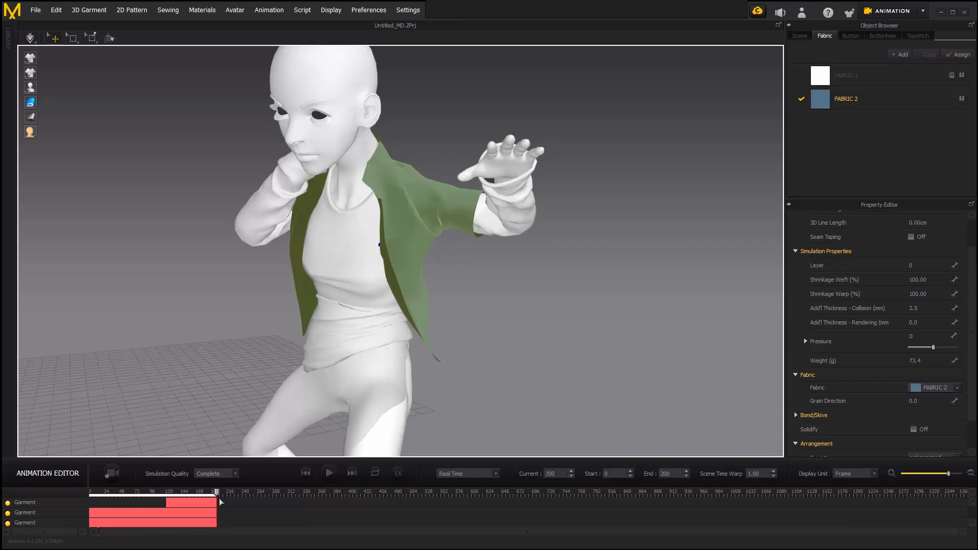
# Rewind to frame 0, play the corrected recording to frame 200 and inspect the jacket's fit.
pyautogui.moveTo(219, 499); pyautogui.dragTo(189, 498)
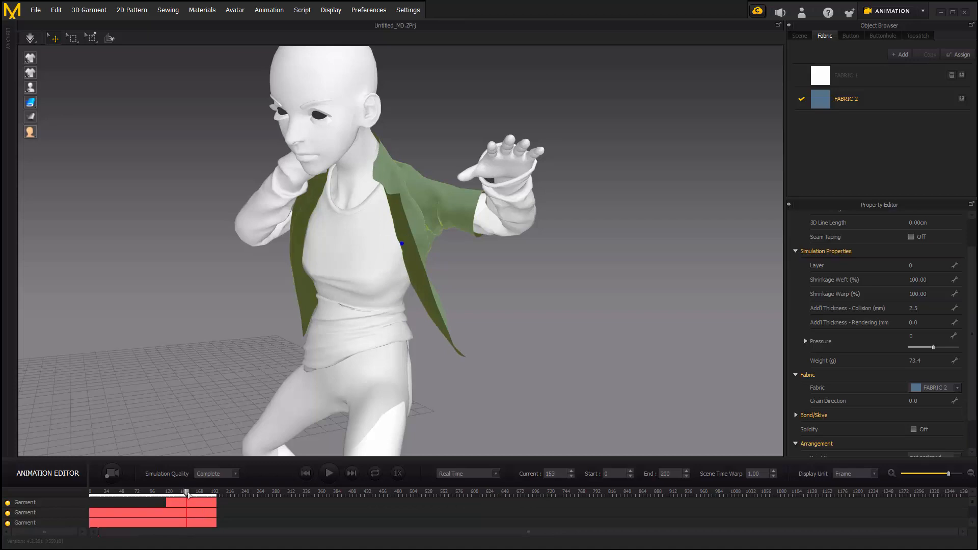
pyautogui.moveTo(188, 494); pyautogui.dragTo(74, 504)
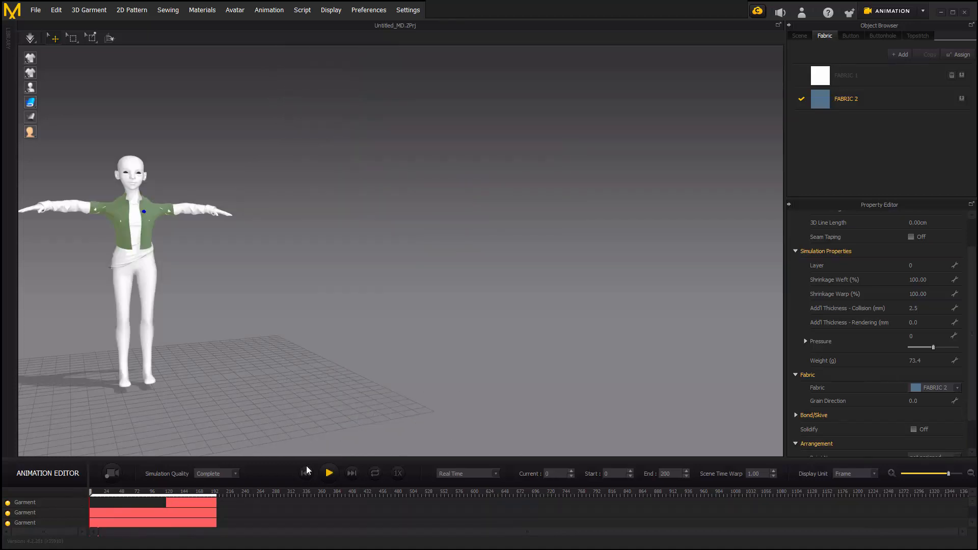
pyautogui.click(329, 473)
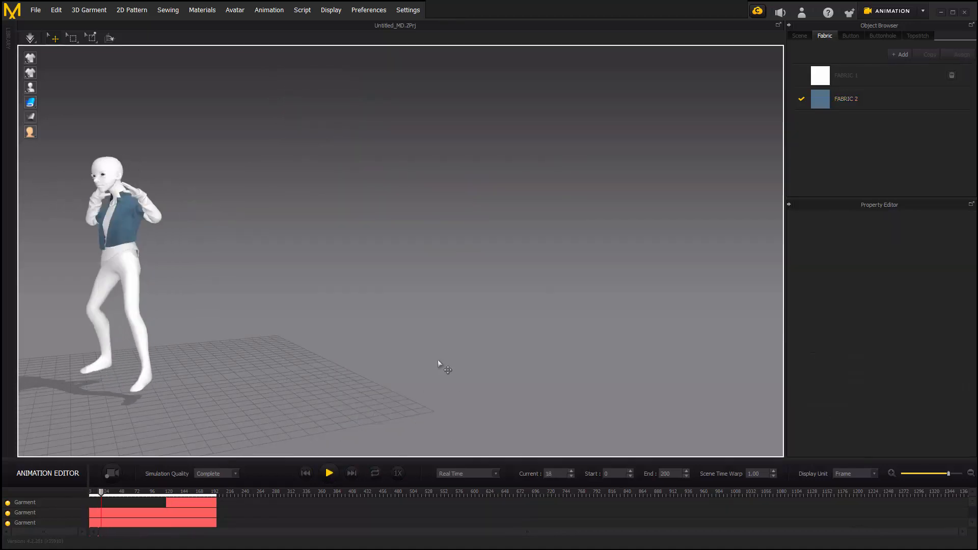
pyautogui.scroll(-4, 576, 354)
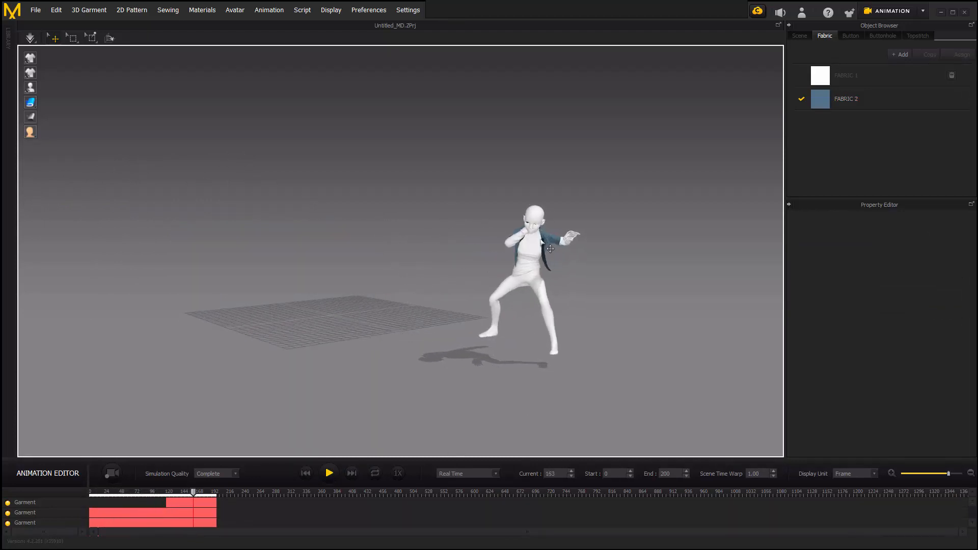
pyautogui.scroll(3, 552, 256)
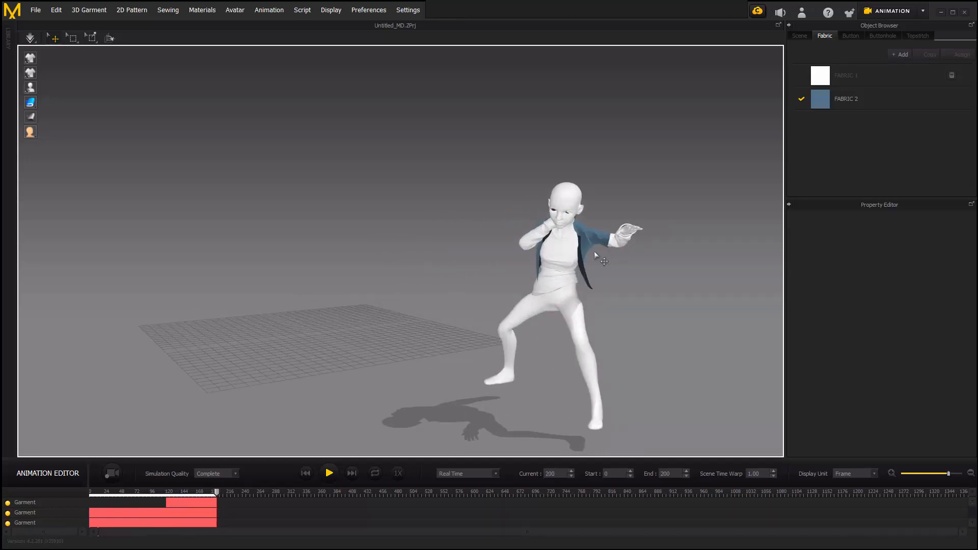
pyautogui.scroll(5, 559, 280)
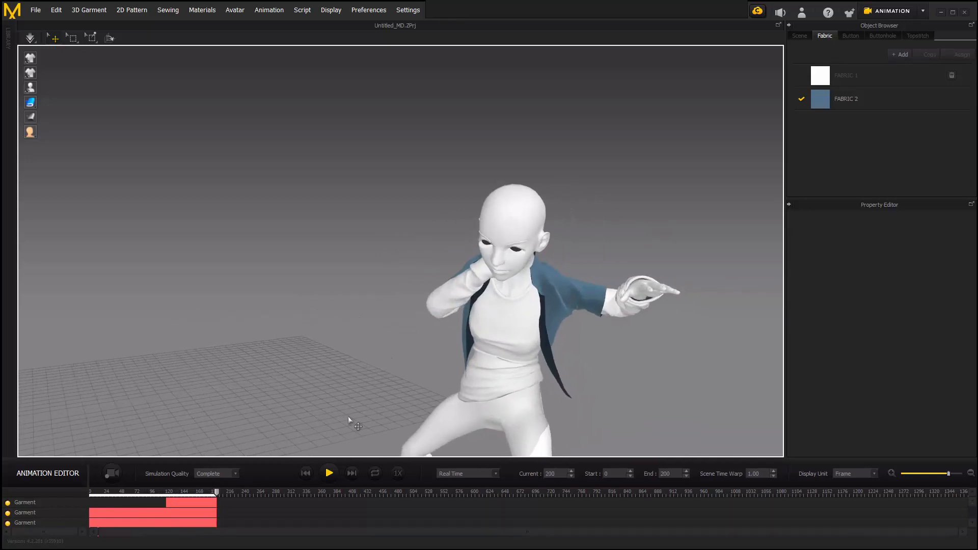
# Delete the partial garment recording and record again from frame 122 while pulling the slipped front panel back over the shoulder.
pyautogui.click(198, 504)
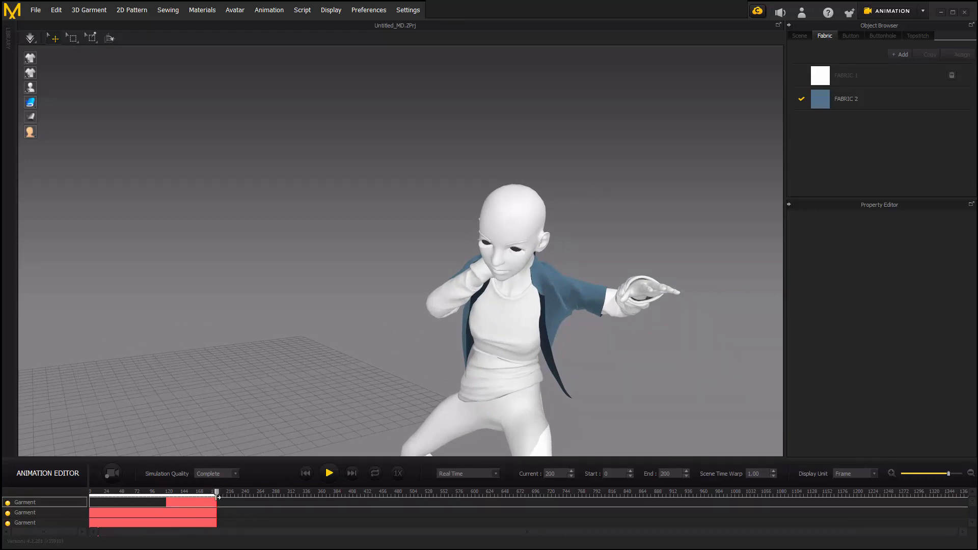
pyautogui.click(221, 515)
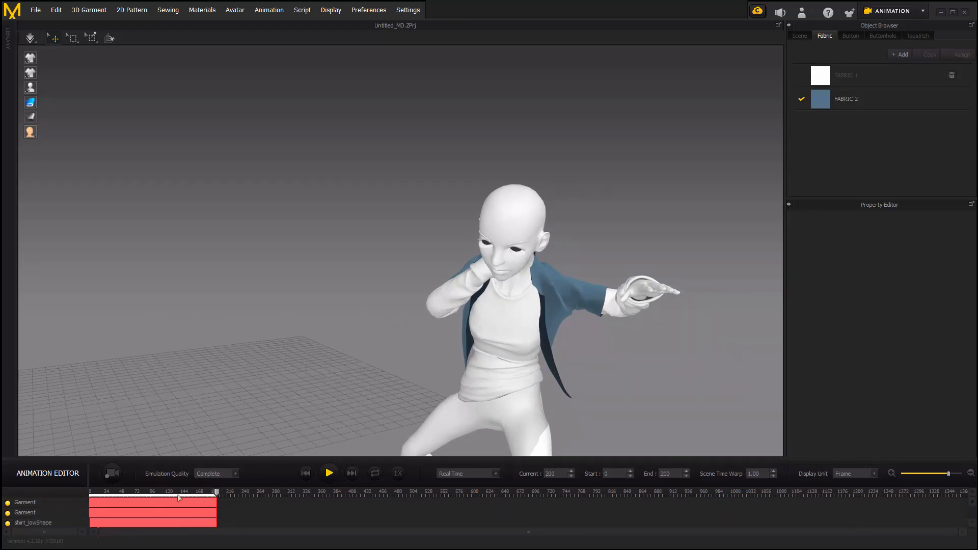
pyautogui.click(186, 493)
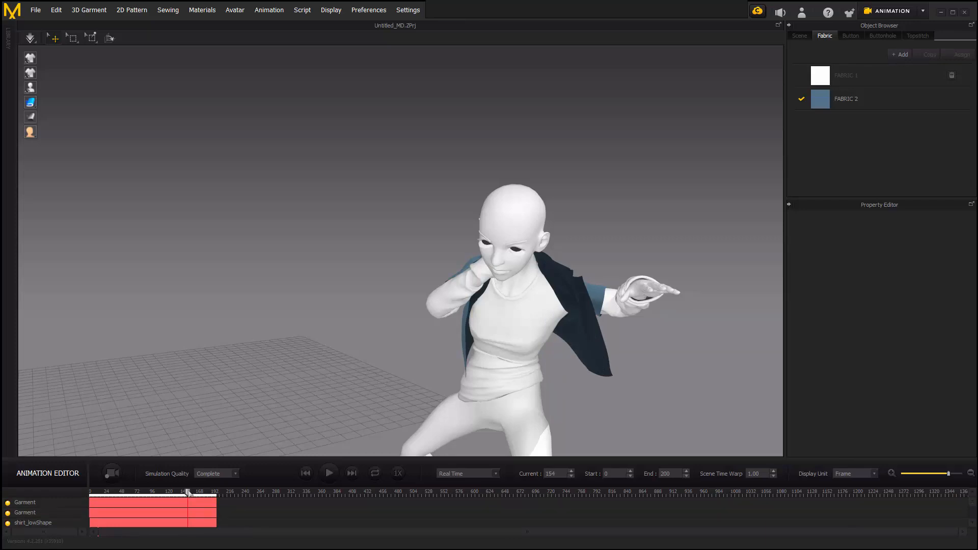
pyautogui.moveTo(188, 493); pyautogui.dragTo(168, 495)
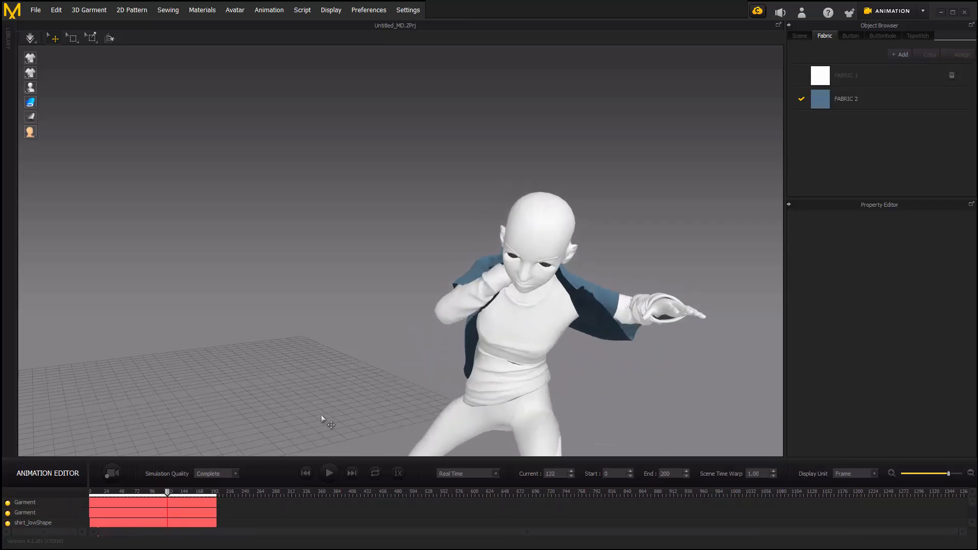
pyautogui.click(107, 481)
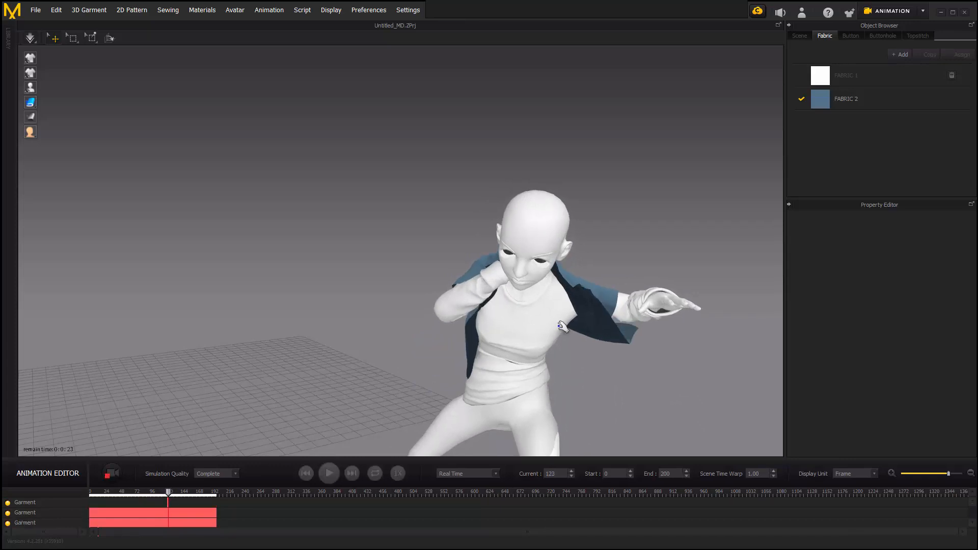
pyautogui.click(586, 310)
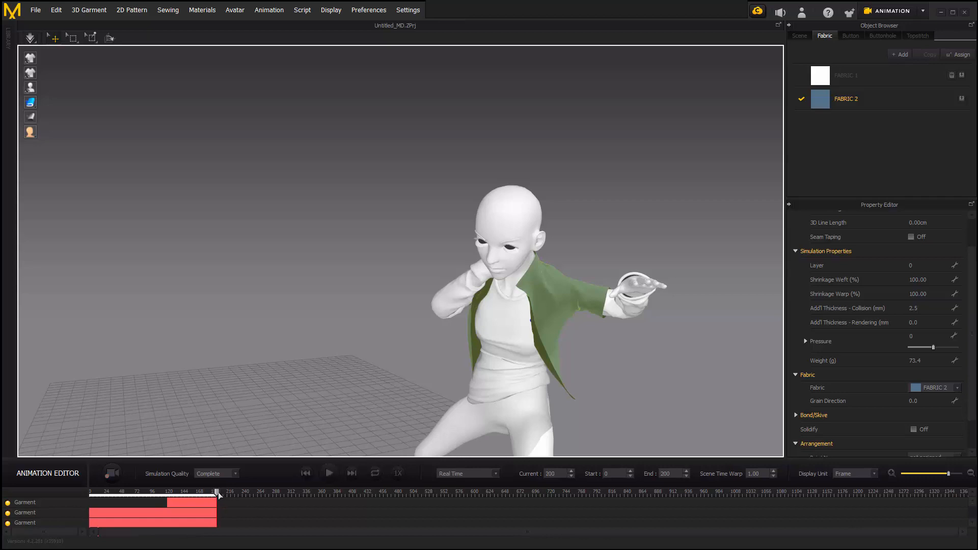
# Move the timeline to frame 108 and briefly run the jacket simulation on the bent-over pose without recording.
pyautogui.moveTo(217, 494); pyautogui.dragTo(159, 502)
pyautogui.press('space')
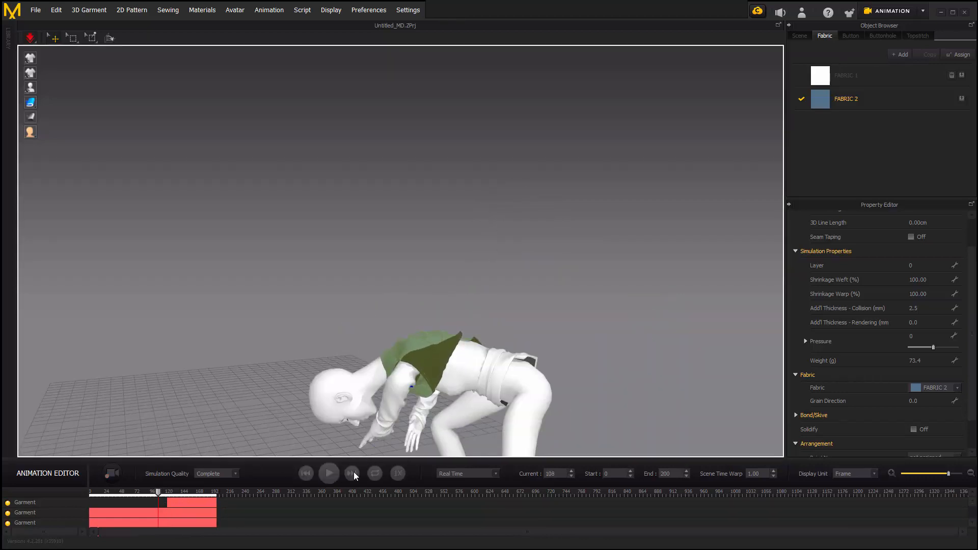
pyautogui.press('space')
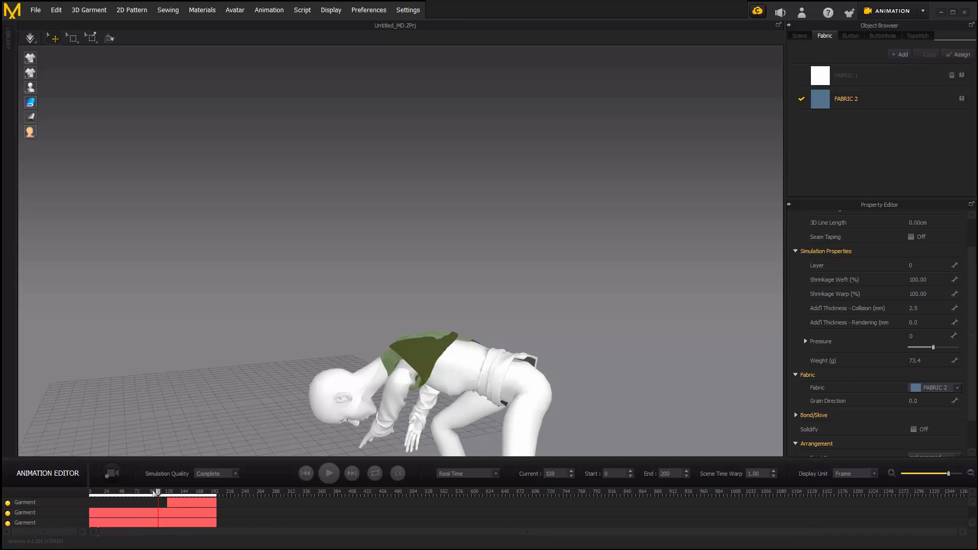
pyautogui.moveTo(433, 302); pyautogui.dragTo(456, 300, button='right')
pyautogui.moveTo(456, 300); pyautogui.dragTo(458, 254, button='middle')
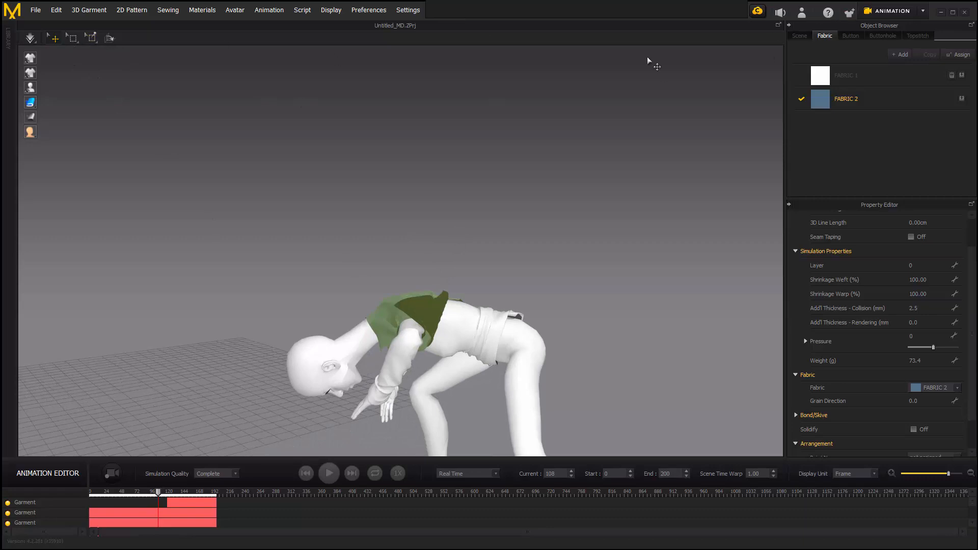
# Switch to Simulation mode and back to Animation mode, and briefly simulate the jacket again at frame 108.
pyautogui.click(879, 10)
pyautogui.click(885, 22)
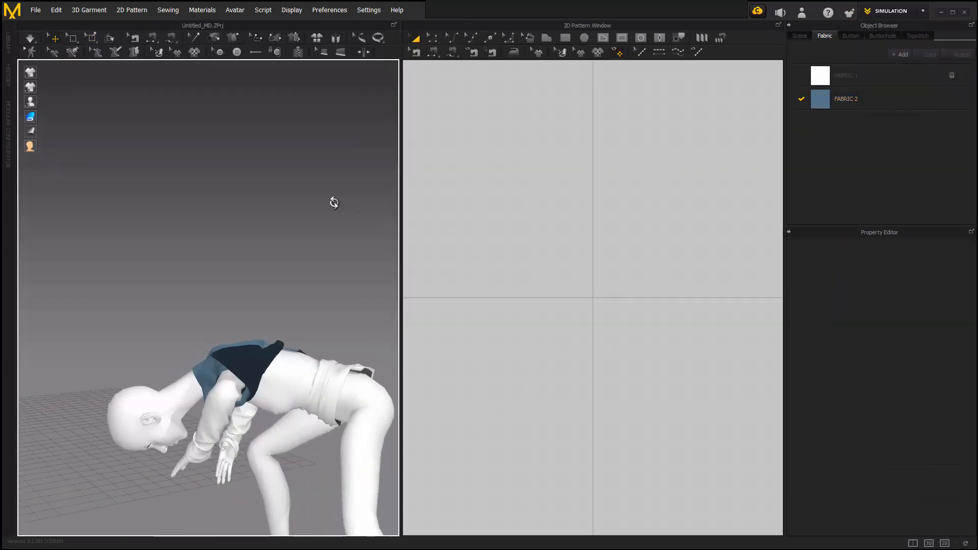
pyautogui.click(895, 12)
pyautogui.click(896, 43)
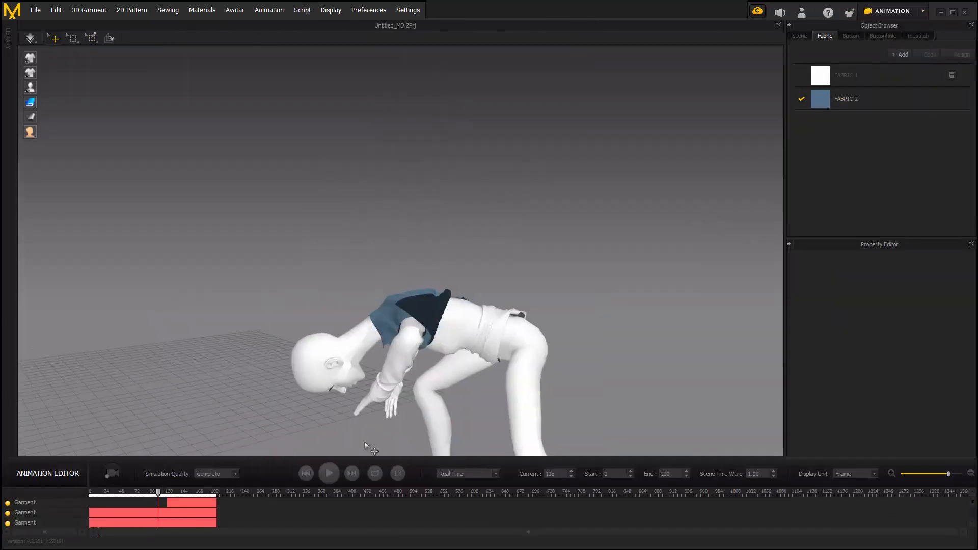
pyautogui.press('space')
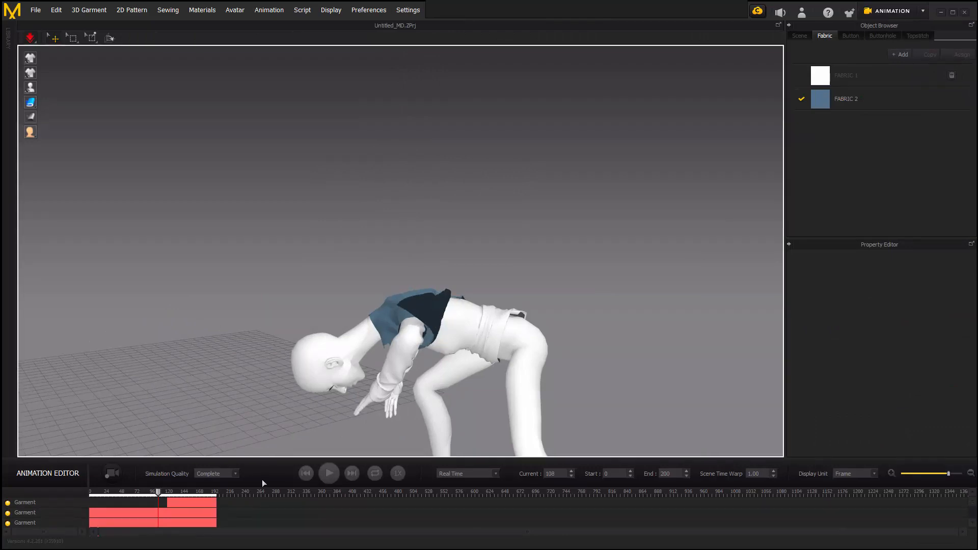
pyautogui.press('space')
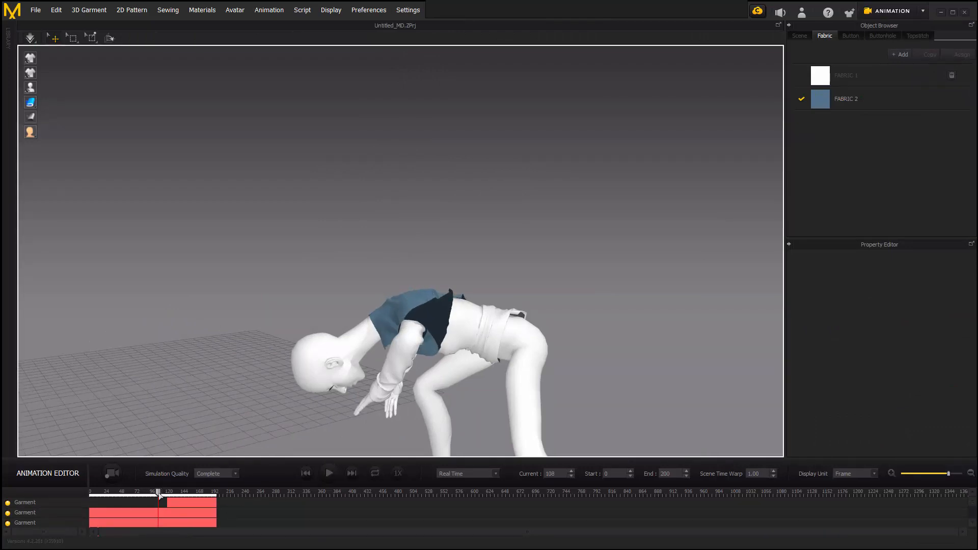
# Rewind to frame 0, play the animation to frame 200 and inspect the jacket on the character up close.
pyautogui.moveTo(158, 492); pyautogui.dragTo(71, 498)
pyautogui.moveTo(327, 375); pyautogui.dragTo(325, 377, button='right')
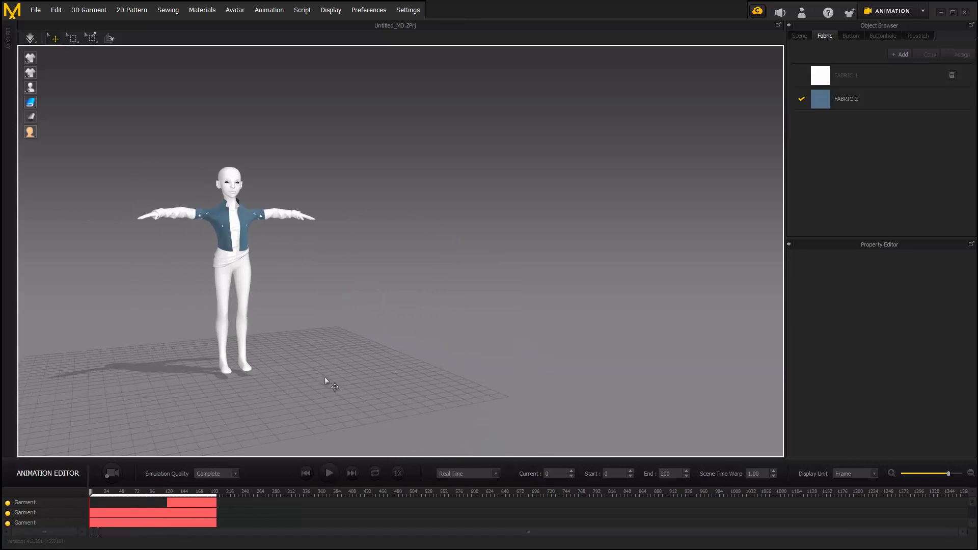
pyautogui.moveTo(325, 377); pyautogui.dragTo(330, 386, button='middle')
pyautogui.click(331, 472)
pyautogui.moveTo(474, 333); pyautogui.dragTo(463, 328, button='right')
pyautogui.moveTo(462, 329); pyautogui.dragTo(532, 311, button='middle')
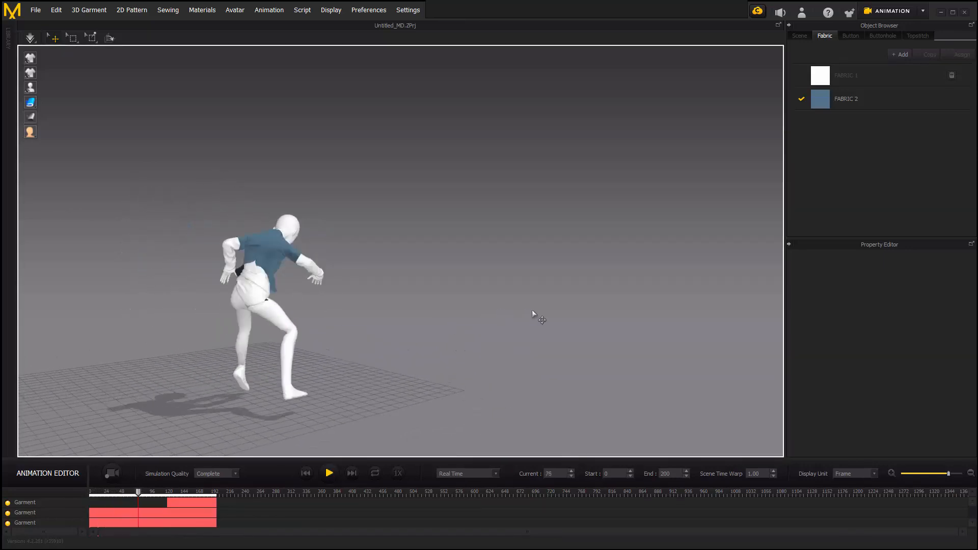
pyautogui.scroll(-2, 500, 313)
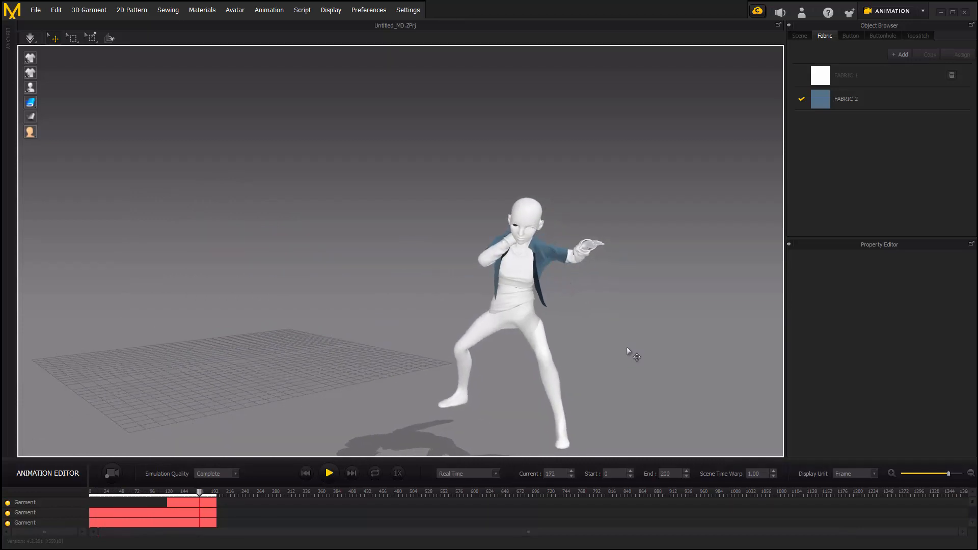
pyautogui.scroll(4, 589, 310)
pyautogui.moveTo(590, 310); pyautogui.dragTo(512, 279, button='middle')
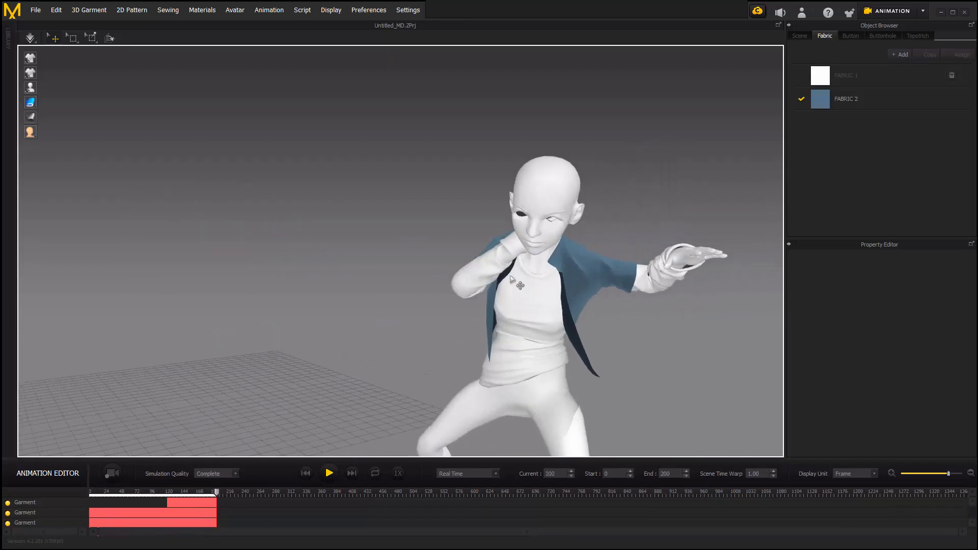
pyautogui.moveTo(524, 321); pyautogui.dragTo(515, 330, button='right')
# Delete the newest partial garment recording from the top track and move the timeline to frame 180.
pyautogui.moveTo(216, 493); pyautogui.dragTo(167, 497)
pyautogui.rightClick(194, 505)
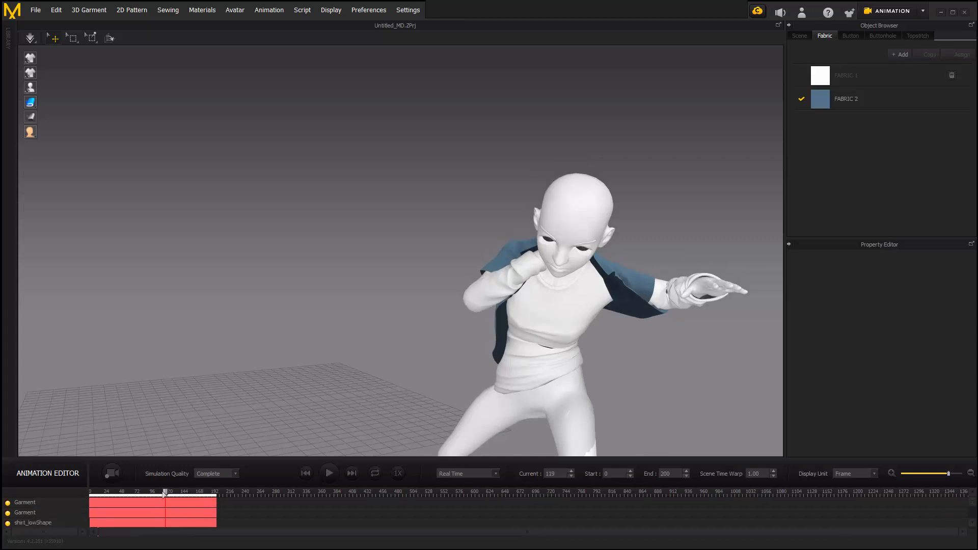
pyautogui.click(161, 493)
pyautogui.moveTo(166, 493); pyautogui.dragTo(204, 493)
# Inspect the jacket's open front and shoulder up close at frames 180 and 142.
pyautogui.moveTo(632, 306); pyautogui.dragTo(308, 331, button='right')
pyautogui.moveTo(585, 251); pyautogui.dragTo(580, 281, button='right')
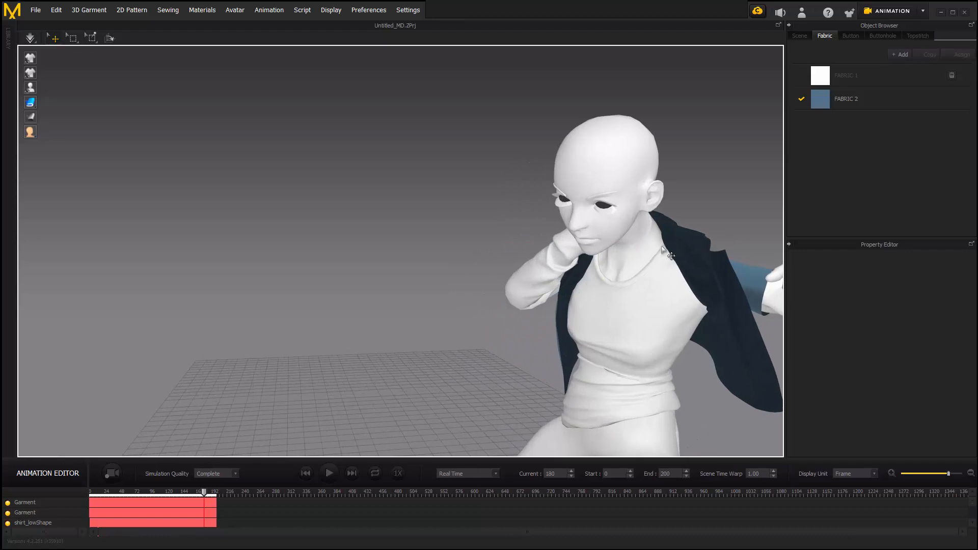
pyautogui.moveTo(730, 308); pyautogui.dragTo(398, 366, button='right')
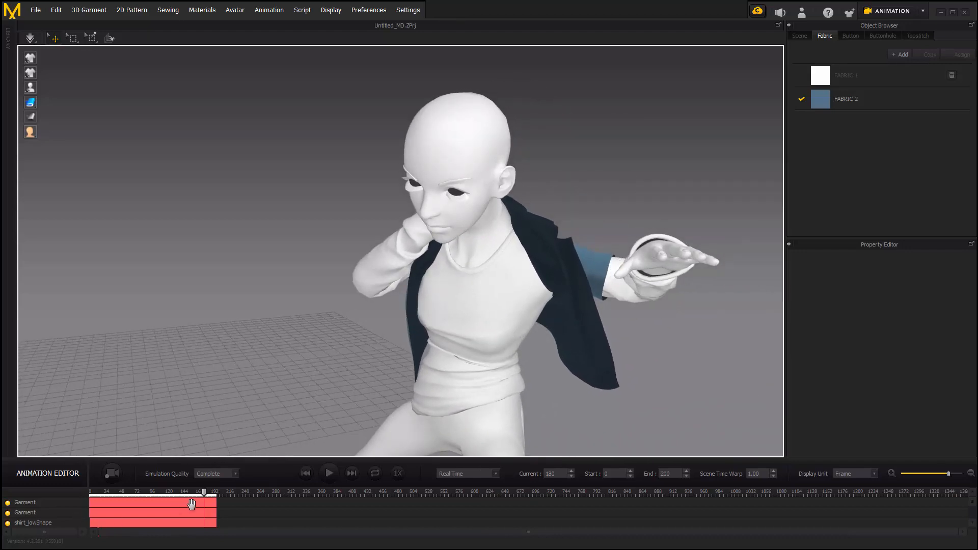
pyautogui.moveTo(204, 492); pyautogui.dragTo(180, 493)
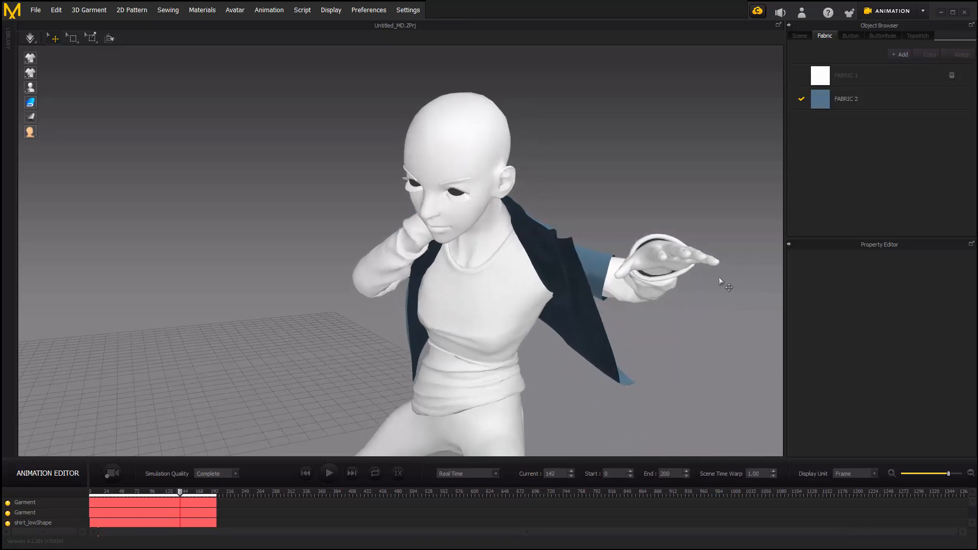
# Set FABRIC 2's physical property preset to Denim_Raw and expand its detailed parameters.
pyautogui.click(861, 91)
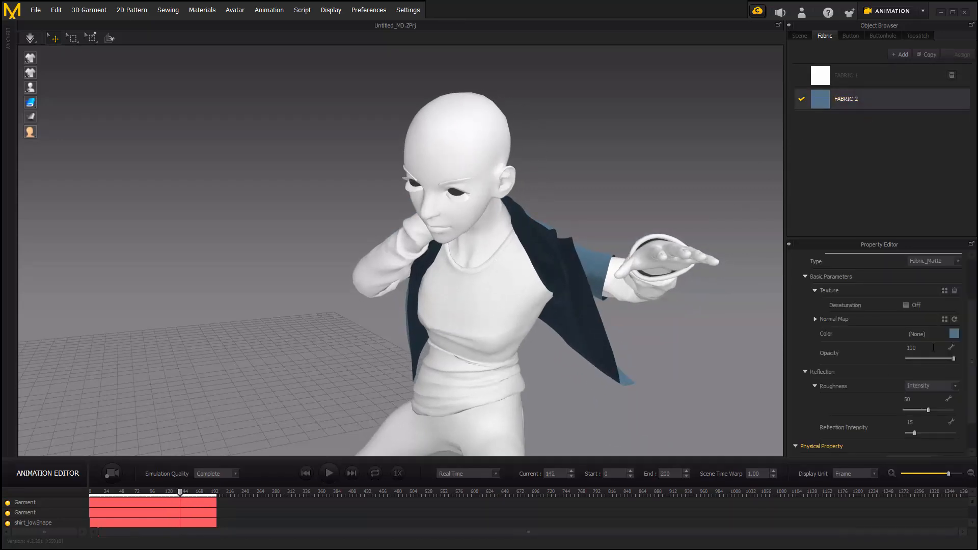
pyautogui.scroll(-2, 940, 397)
pyautogui.click(931, 422)
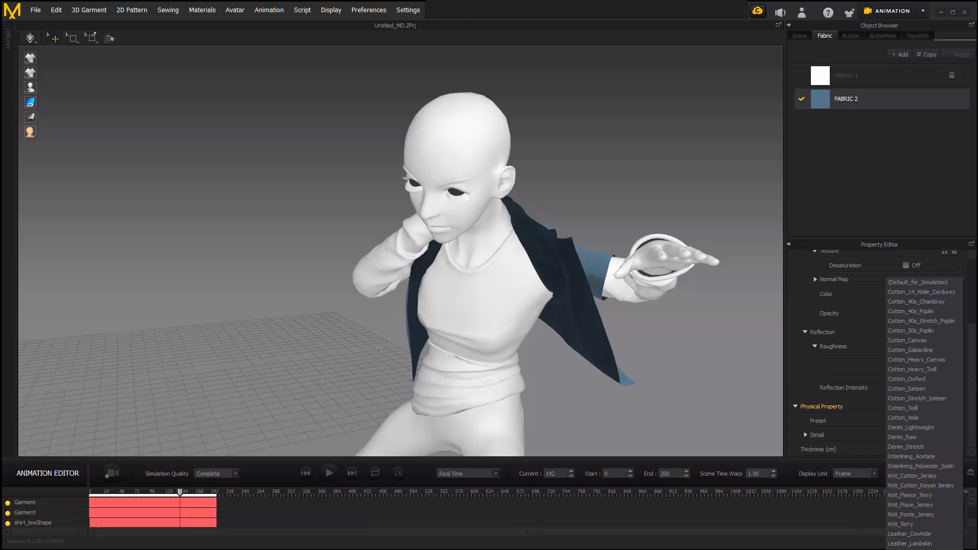
pyautogui.click(914, 438)
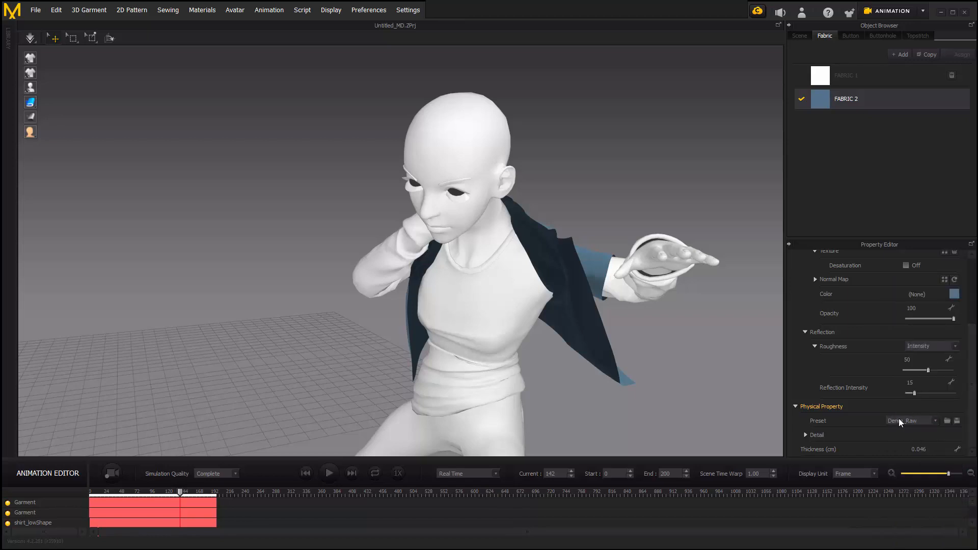
pyautogui.click(805, 435)
pyautogui.scroll(-4, 860, 418)
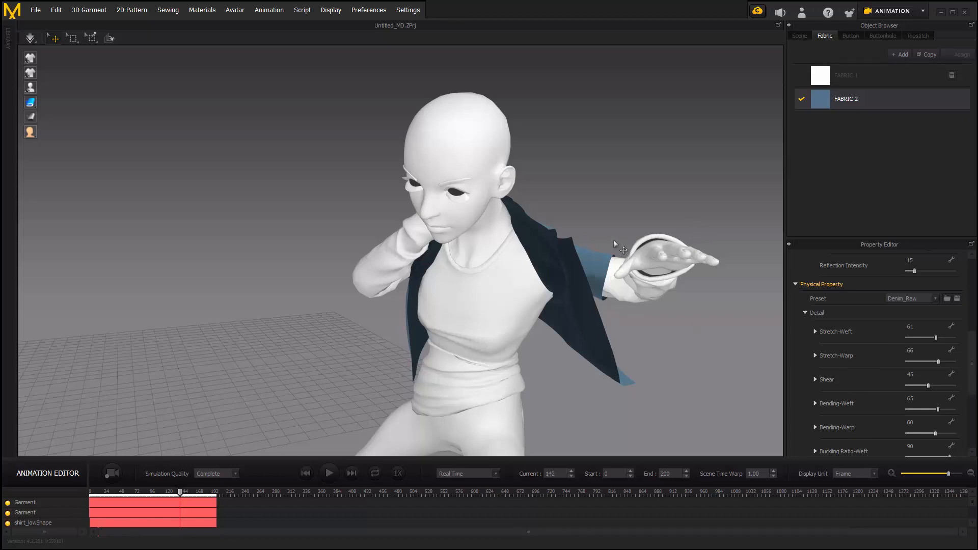
pyautogui.moveTo(614, 241); pyautogui.dragTo(563, 234, button='middle')
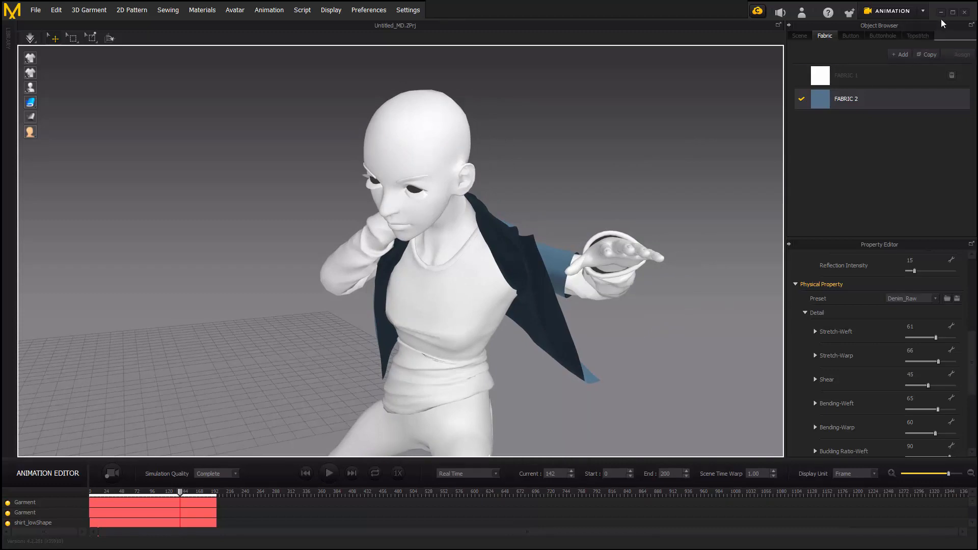
# Switch to Simulation mode and back to Animation mode, and review FABRIC 2's detailed physical properties.
pyautogui.click(905, 15)
pyautogui.click(887, 29)
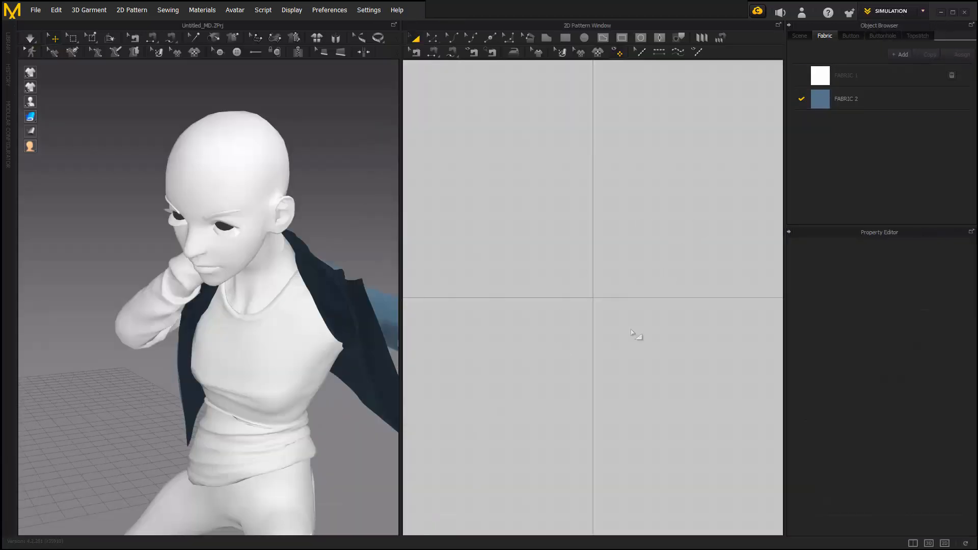
pyautogui.click(905, 11)
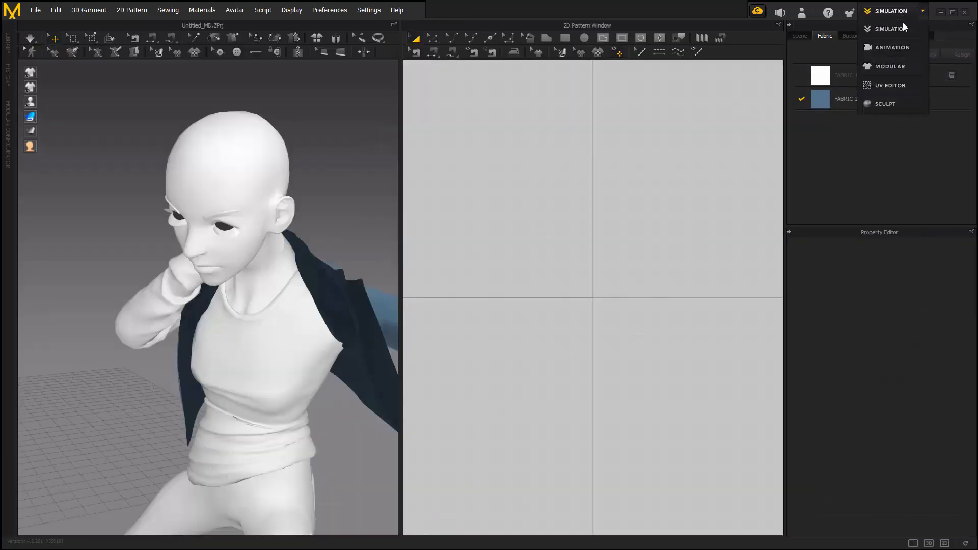
pyautogui.click(891, 48)
pyautogui.click(870, 99)
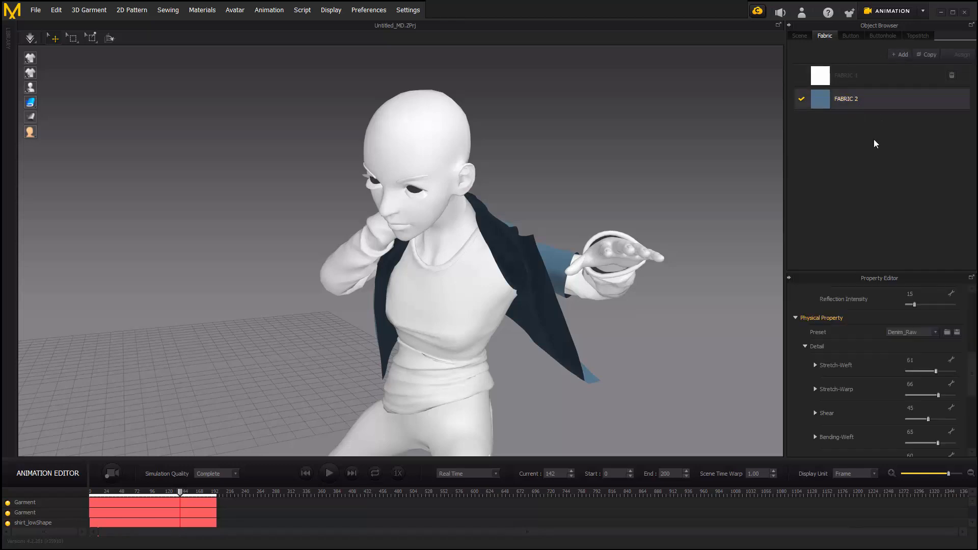
pyautogui.scroll(-1, 937, 408)
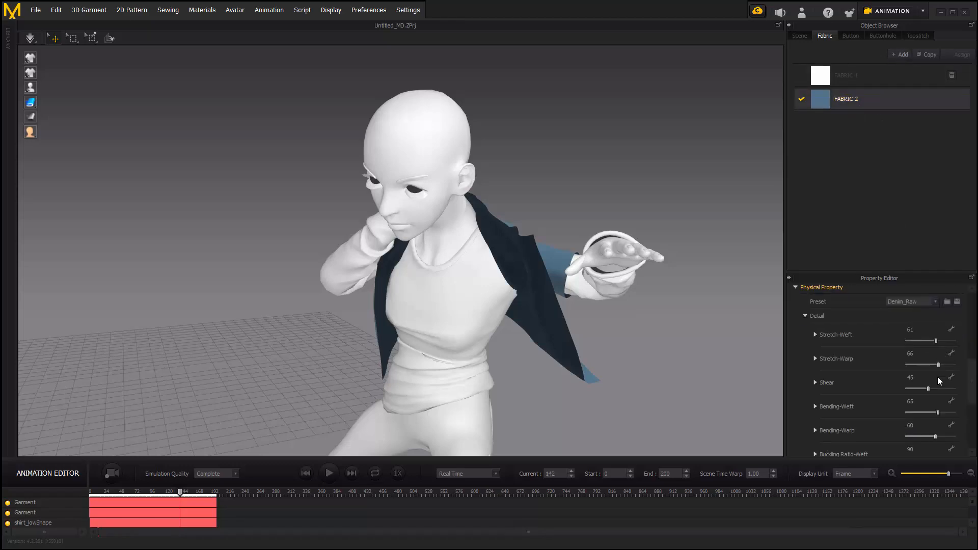
pyautogui.scroll(-3, 559, 390)
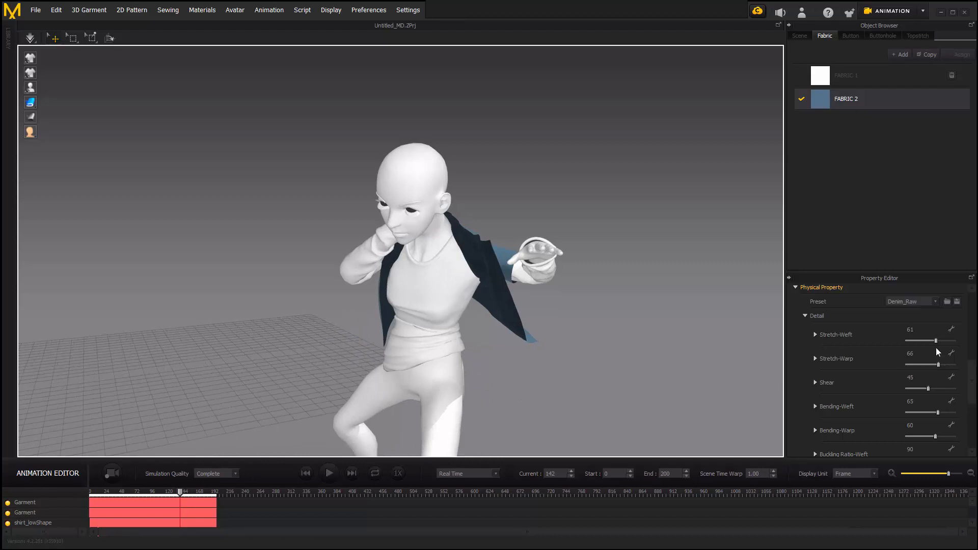
# Return the timeline to frame 0 and frame the whole T-posed character in the 3D view.
pyautogui.click(179, 494)
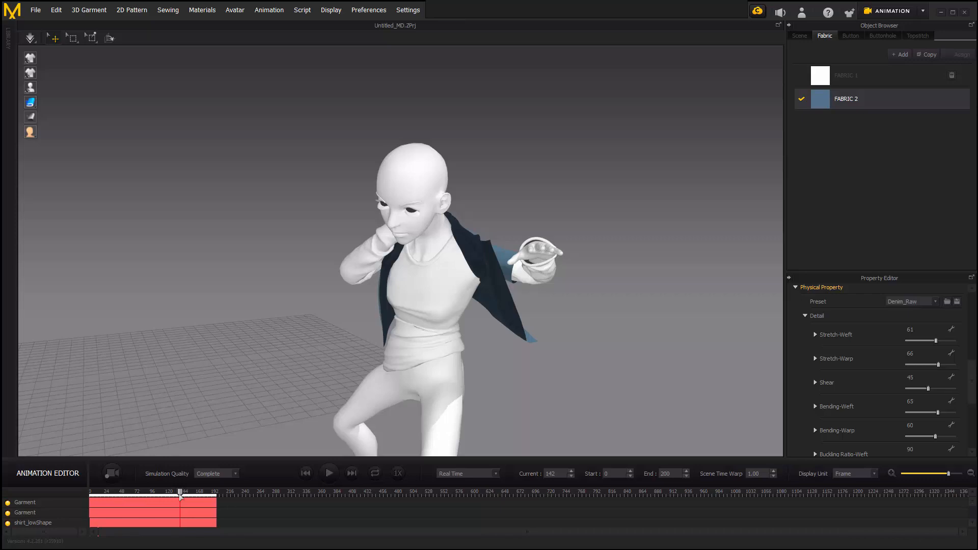
pyautogui.moveTo(179, 493); pyautogui.dragTo(69, 497)
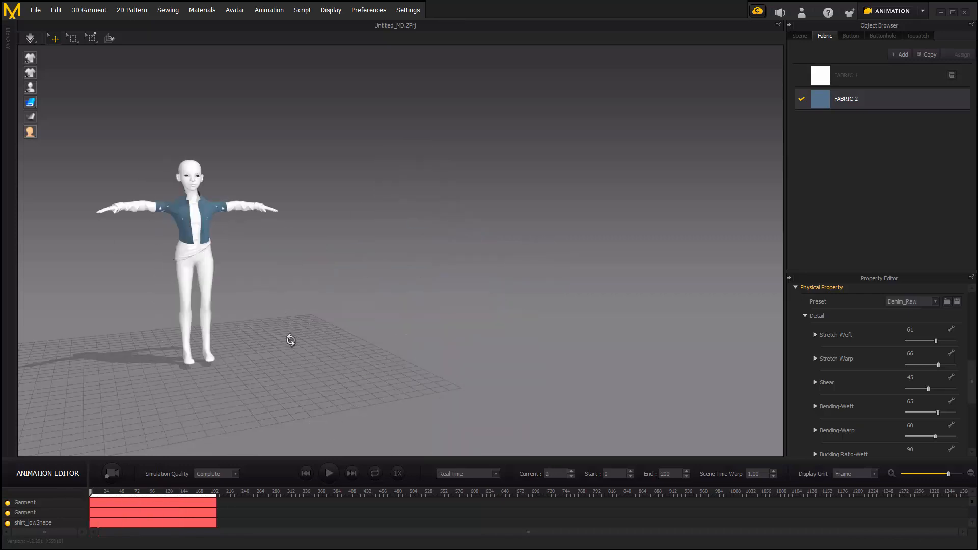
pyautogui.moveTo(289, 340); pyautogui.dragTo(253, 371, button='right')
pyautogui.moveTo(253, 371); pyautogui.dragTo(242, 381, button='middle')
# Record the jacket's simulation with the Denim_Raw preset from frame 0 to frame 200.
pyautogui.scroll(-1, 920, 372)
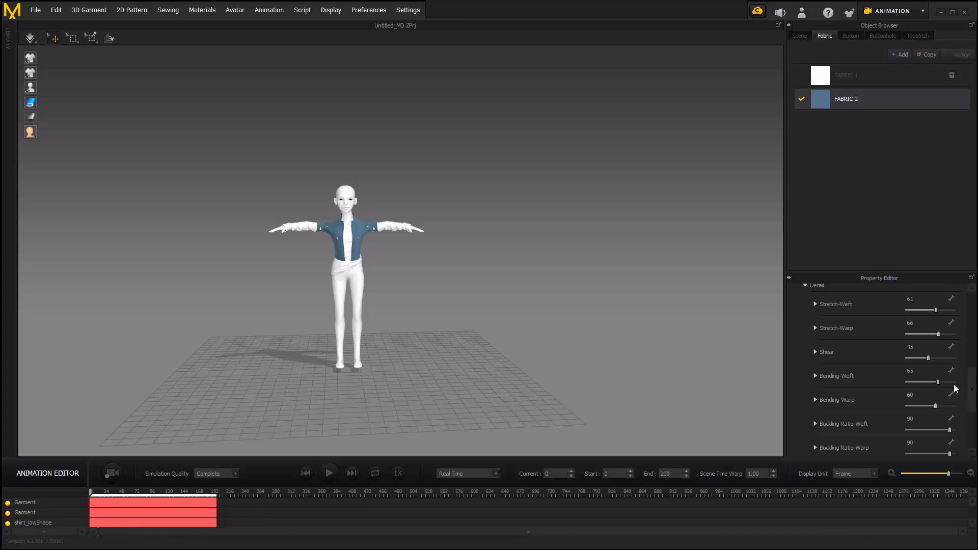
pyautogui.scroll(2, 948, 372)
pyautogui.click(935, 332)
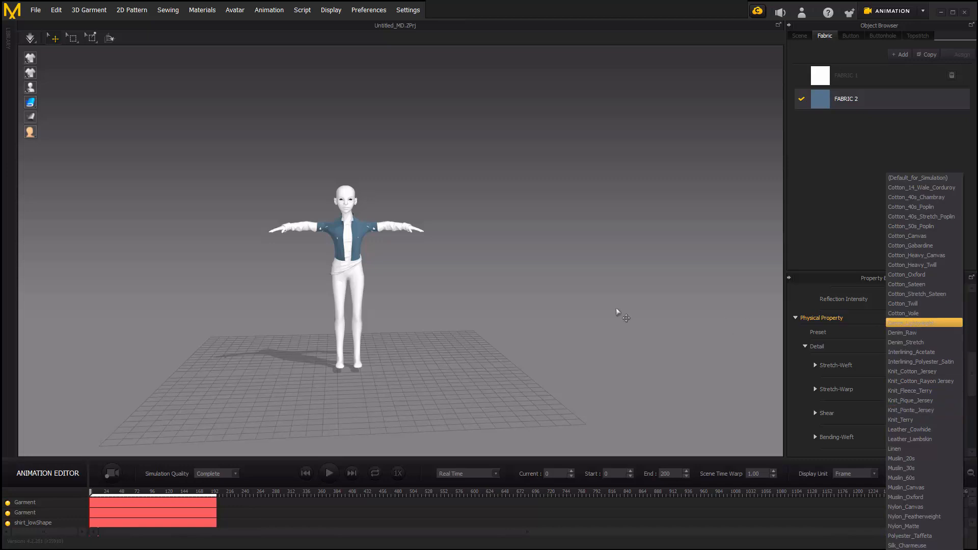
pyautogui.click(535, 307)
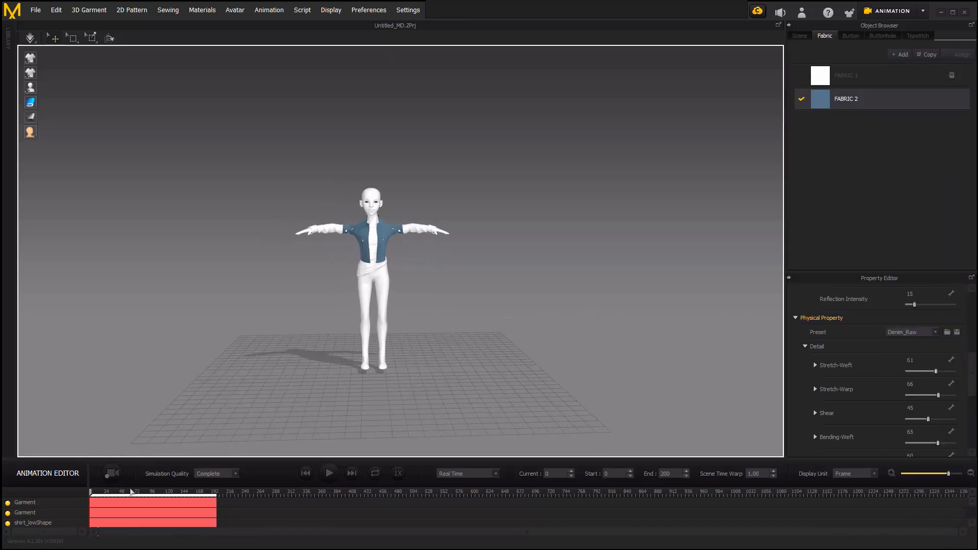
pyautogui.click(111, 473)
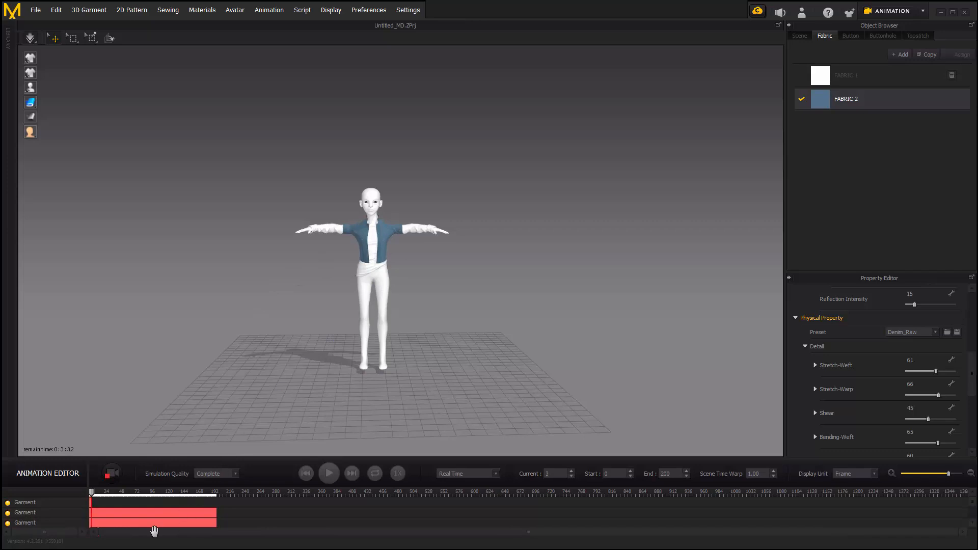
pyautogui.scroll(2, 155, 532)
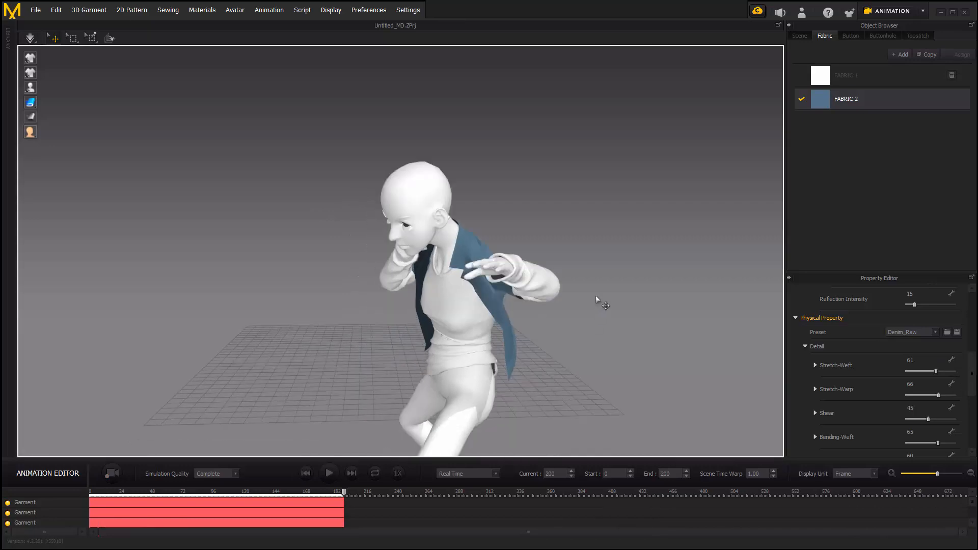
# Inspect the recorded jacket around the character at frame 200, and play the animation back from frame 0.
pyautogui.moveTo(596, 300); pyautogui.dragTo(570, 378, button='right')
pyautogui.moveTo(488, 292); pyautogui.dragTo(572, 217, button='right')
pyautogui.moveTo(344, 494); pyautogui.dragTo(226, 463)
pyautogui.moveTo(126, 476); pyautogui.dragTo(83, 494)
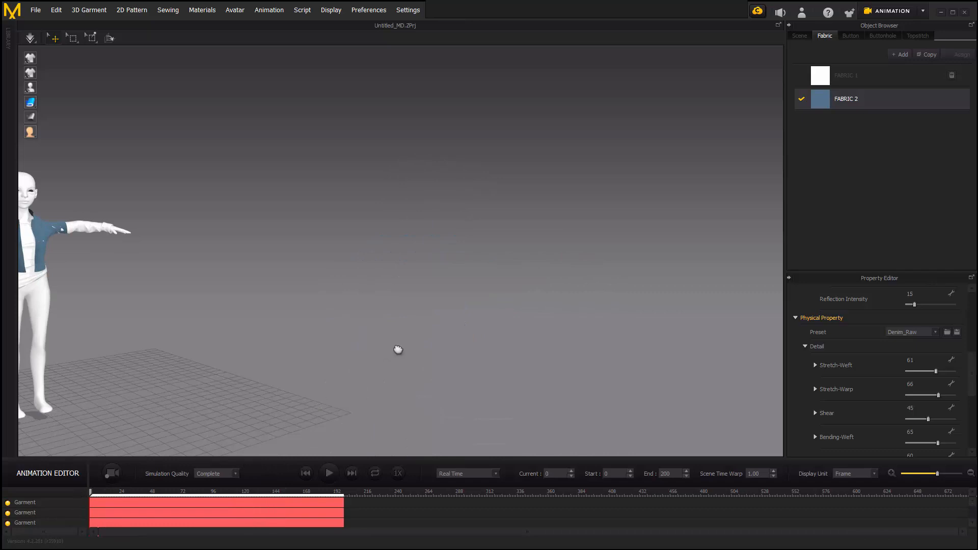
pyautogui.moveTo(397, 350); pyautogui.dragTo(698, 398, button='middle')
pyautogui.click(330, 473)
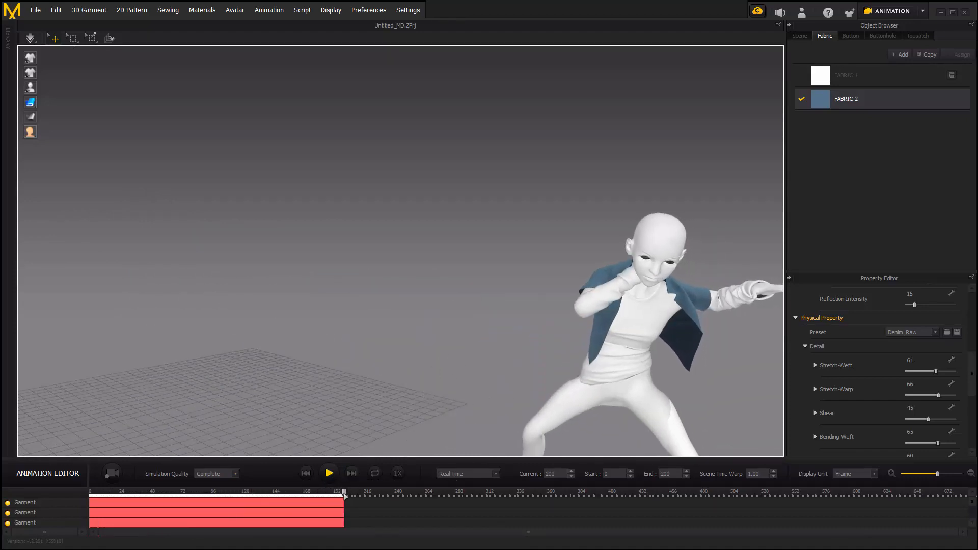
# Re-record the simulation from frame 119 to frame 200 while pulling the jacket's open front edge over the chest.
pyautogui.moveTo(324, 491); pyautogui.dragTo(246, 493)
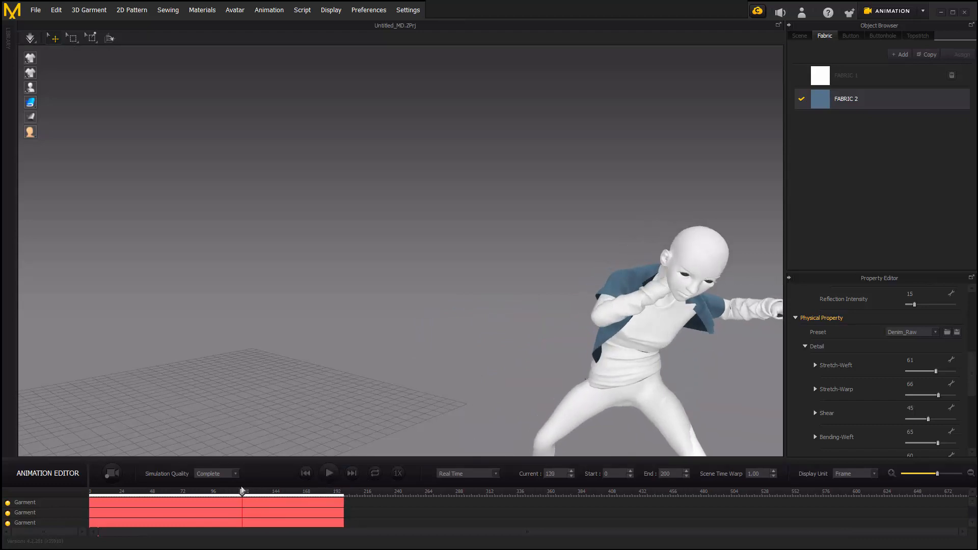
pyautogui.moveTo(377, 442); pyautogui.dragTo(358, 382, button='right')
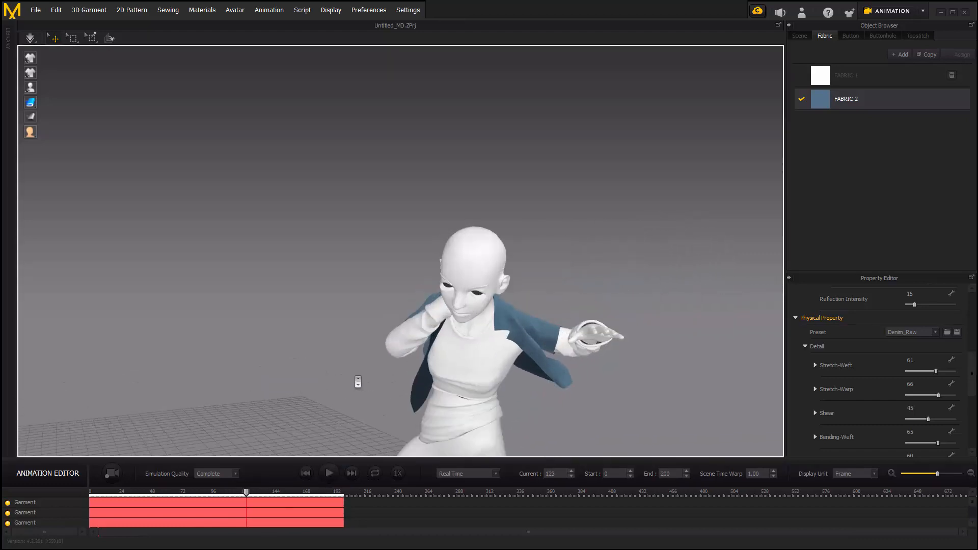
pyautogui.scroll(5, 357, 380)
pyautogui.moveTo(326, 332); pyautogui.dragTo(182, 301, button='right')
pyautogui.moveTo(246, 492); pyautogui.dragTo(241, 493)
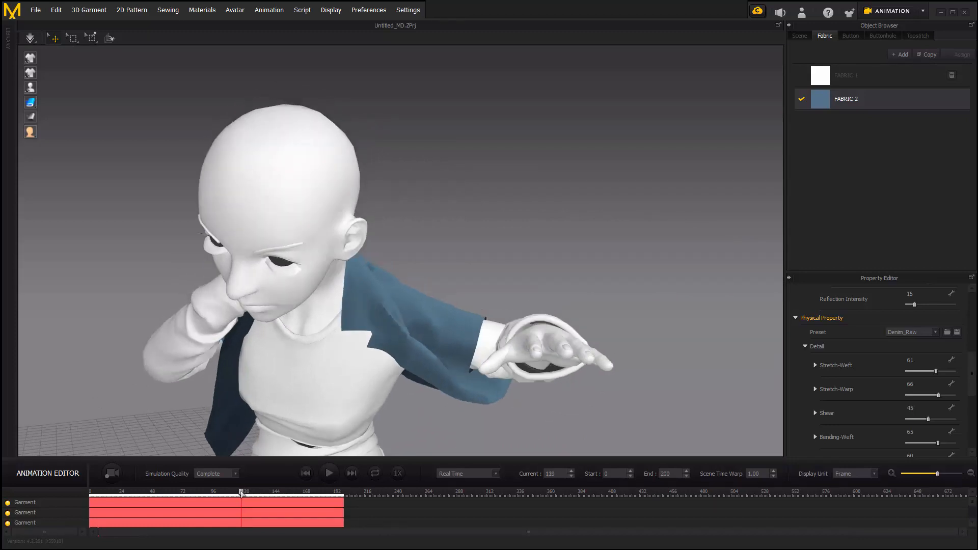
pyautogui.click(116, 476)
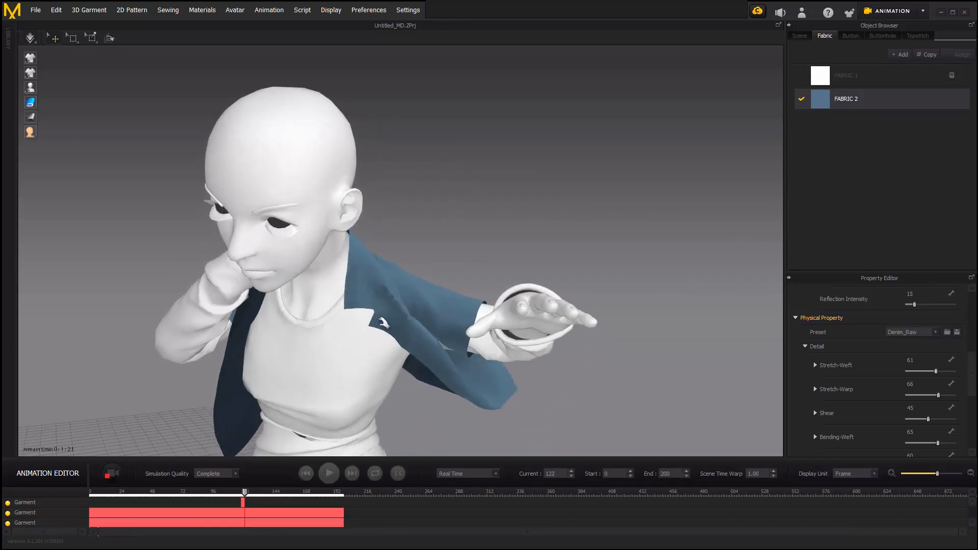
pyautogui.click(384, 325)
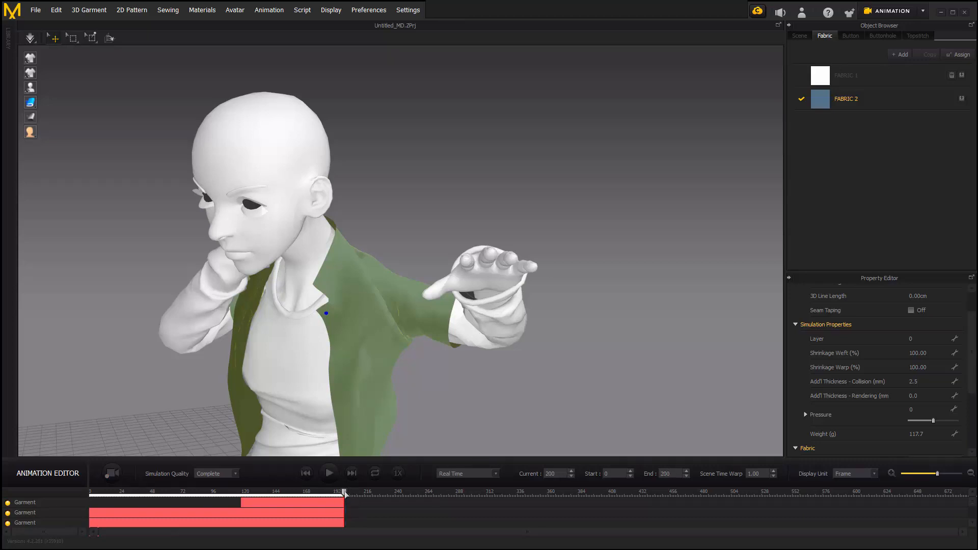
pyautogui.moveTo(345, 493); pyautogui.dragTo(294, 452)
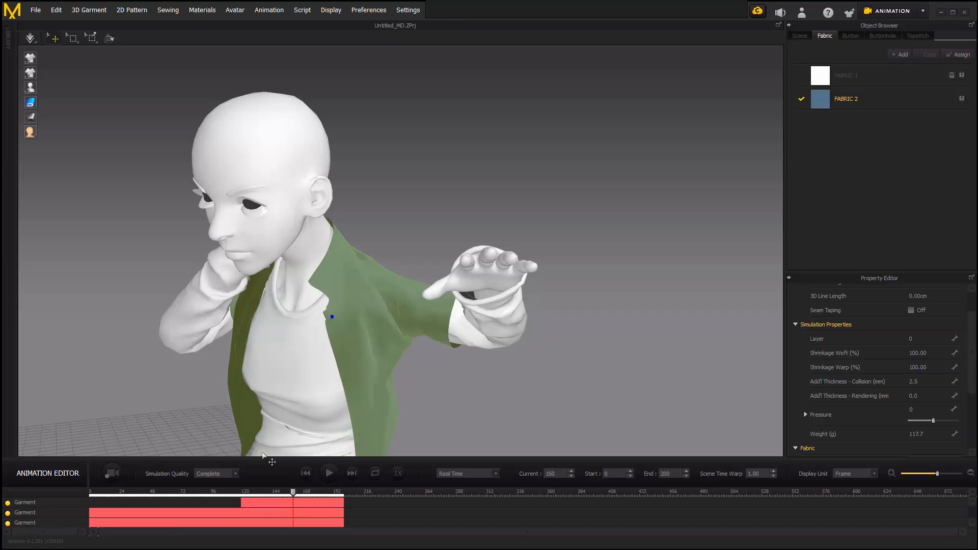
pyautogui.click(119, 472)
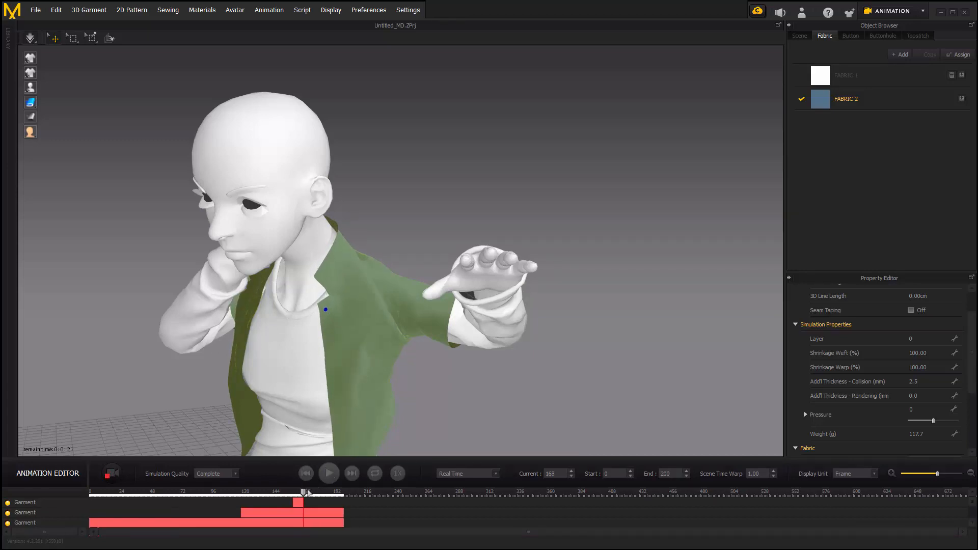
pyautogui.click(117, 474)
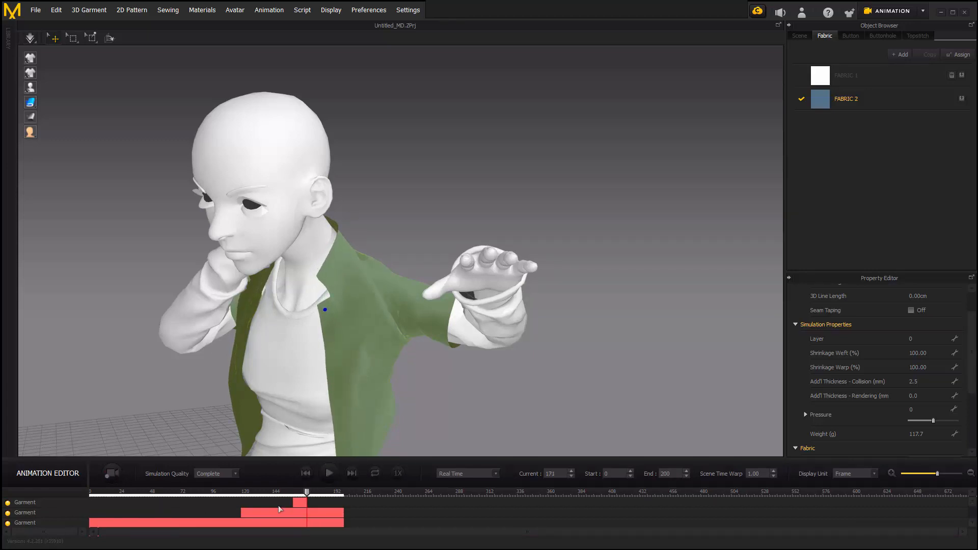
pyautogui.click(305, 504)
pyautogui.rightClick(304, 503)
pyautogui.click(315, 512)
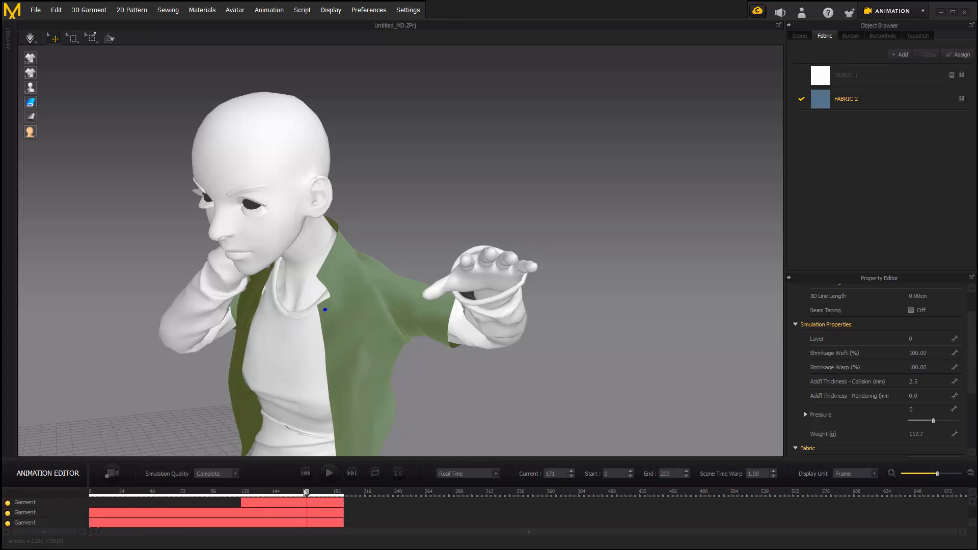
# Record another garment simulation pass from frame 142 to frame 200, keeping the jacket's front pinned over the chest.
pyautogui.moveTo(307, 494); pyautogui.dragTo(273, 498)
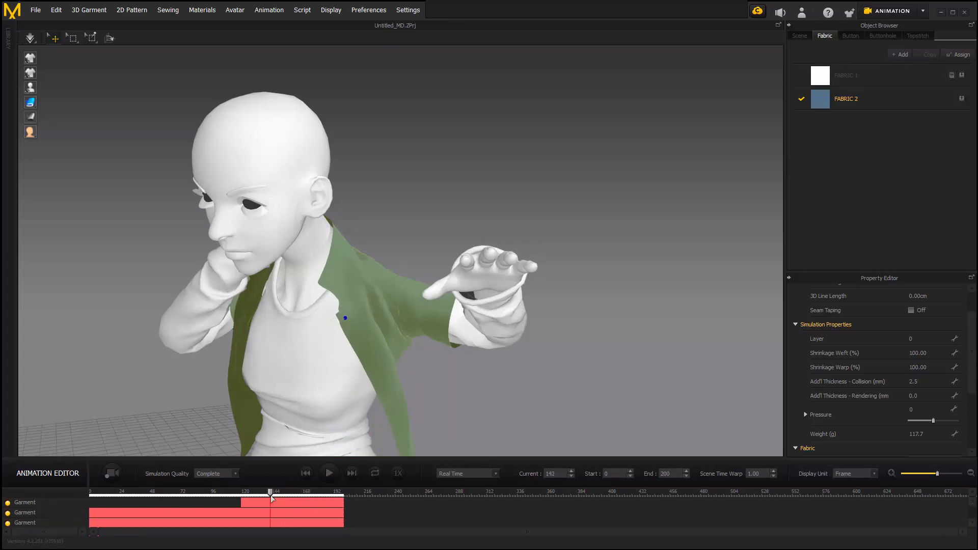
pyautogui.click(109, 476)
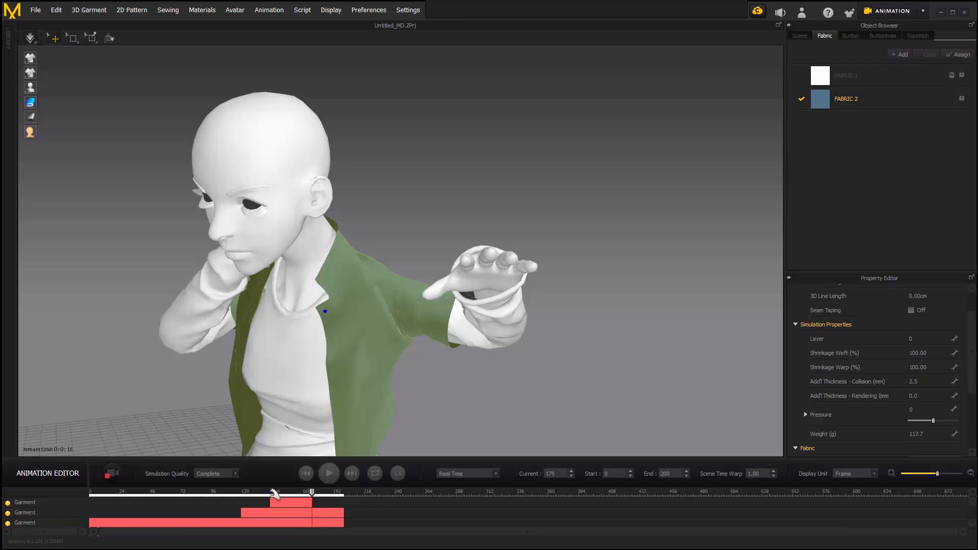
pyautogui.scroll(2, 122, 523)
pyautogui.scroll(1, 319, 525)
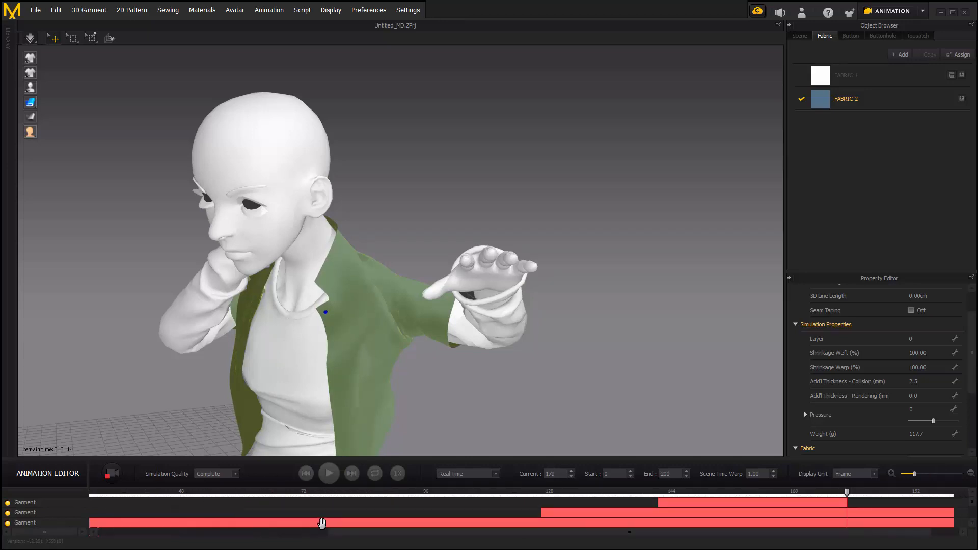
pyautogui.scroll(-2, 314, 521)
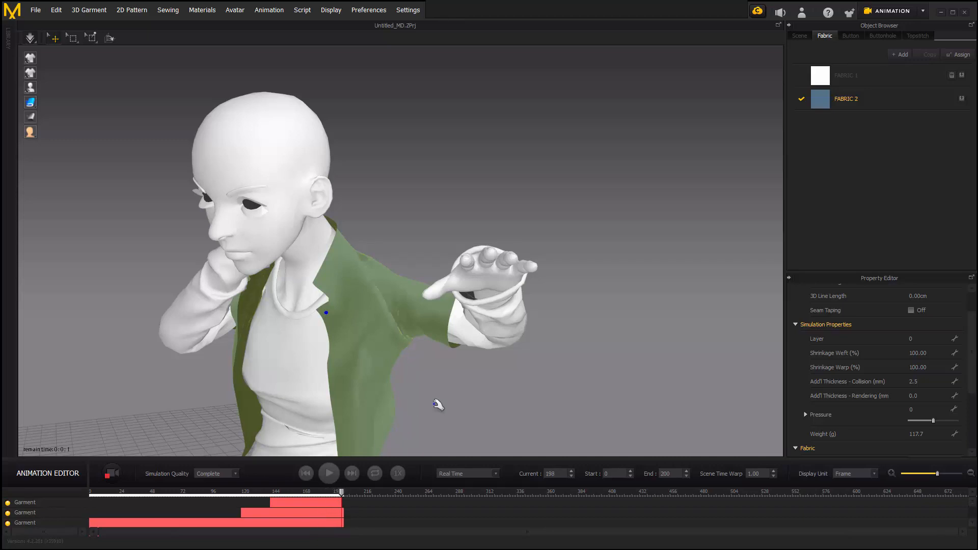
# Inspect the corrected jacket at frame 200 and review FABRIC 2's detailed physical properties.
pyautogui.scroll(-10, 419, 393)
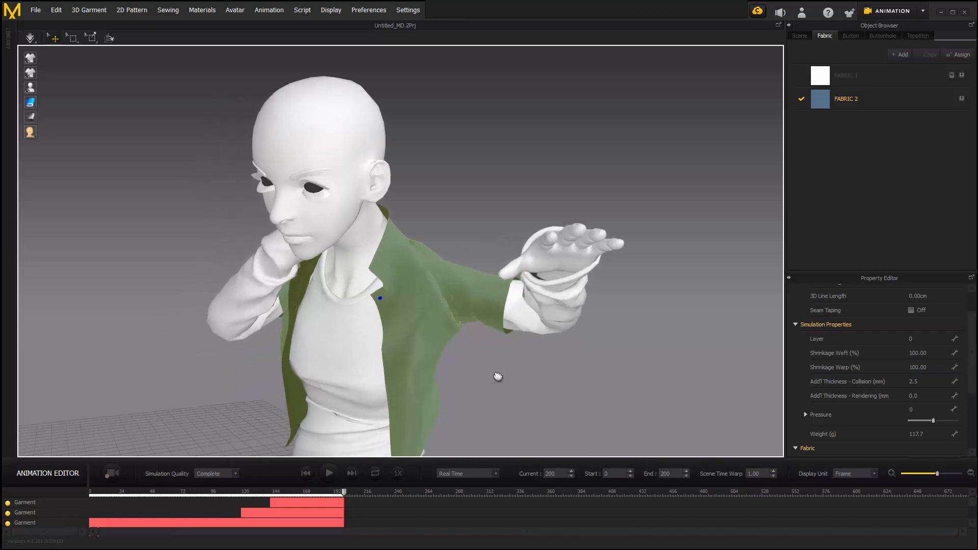
pyautogui.moveTo(409, 387); pyautogui.dragTo(386, 391, button='right')
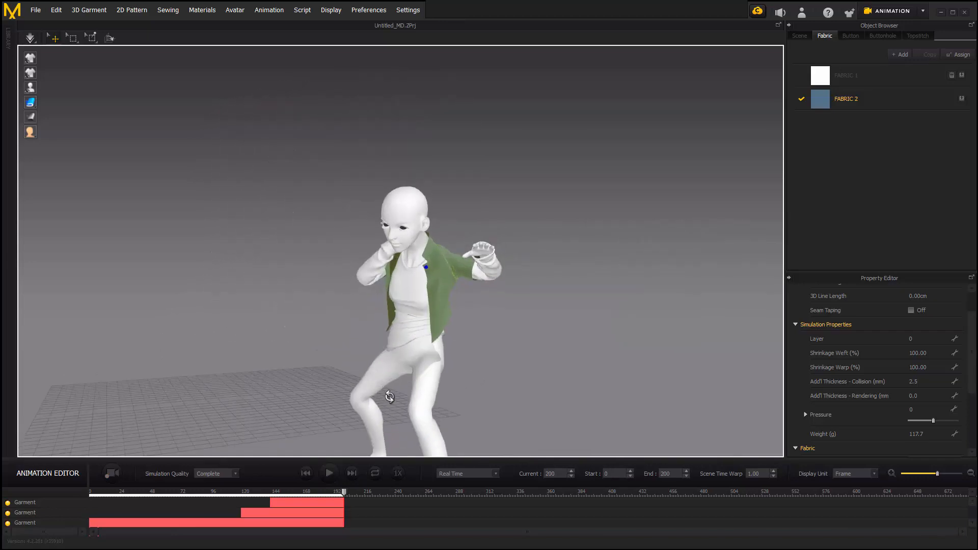
pyautogui.scroll(-1, 863, 412)
pyautogui.scroll(1, 862, 410)
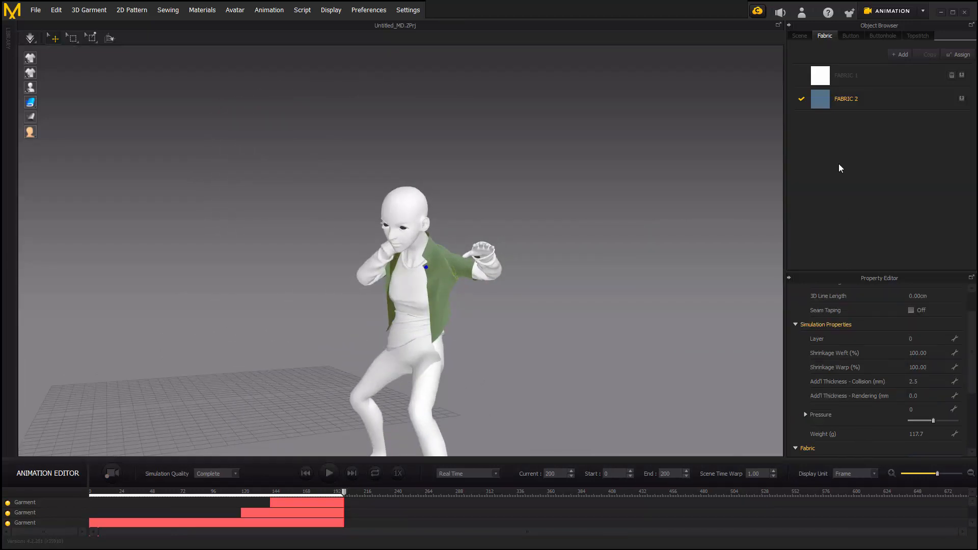
pyautogui.click(817, 102)
pyautogui.scroll(-2, 864, 377)
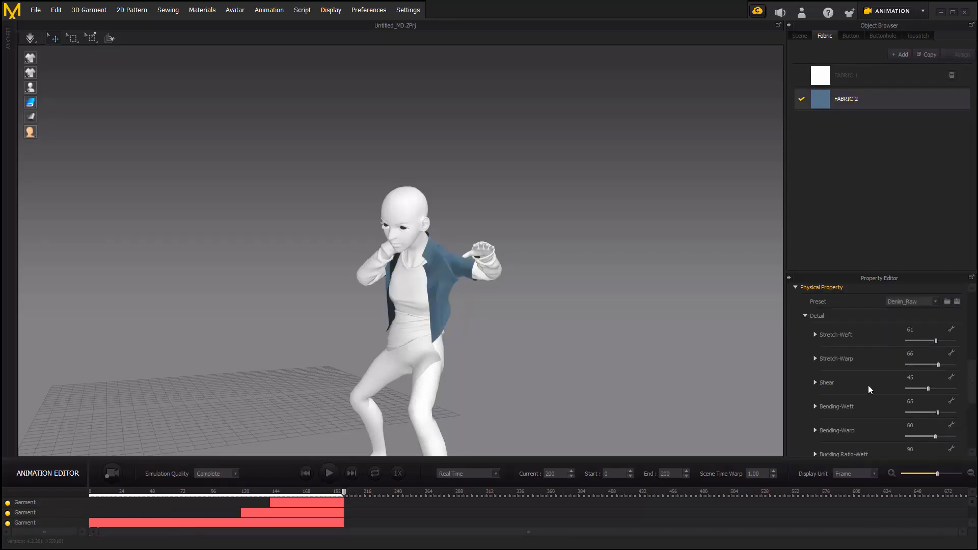
pyautogui.moveTo(441, 380); pyautogui.dragTo(475, 416, button='right')
pyautogui.scroll(4, 472, 382)
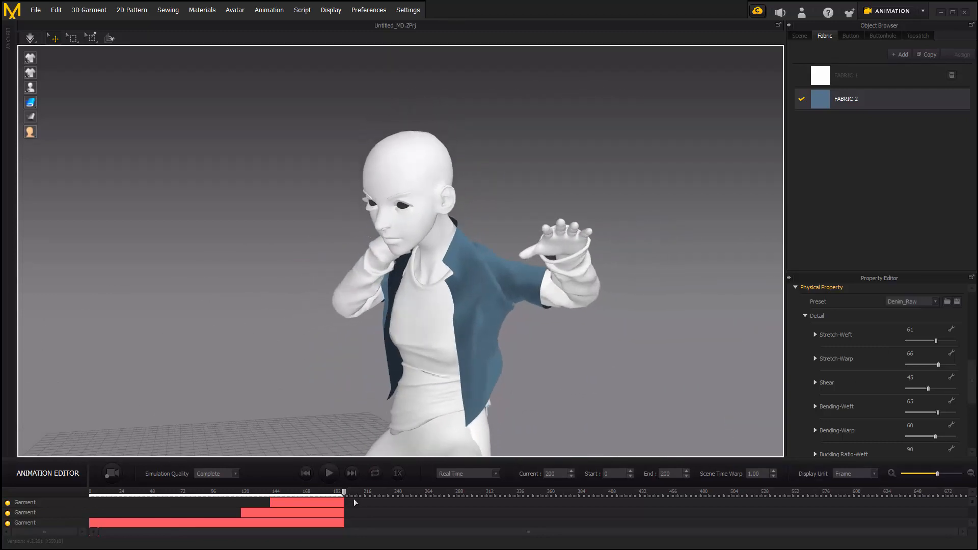
# Play the full animation from frame 0 to frame 200 and follow the jacket's movement around the character.
pyautogui.moveTo(346, 496); pyautogui.dragTo(86, 499)
pyautogui.moveTo(381, 336); pyautogui.dragTo(406, 380, button='middle')
pyautogui.click(329, 473)
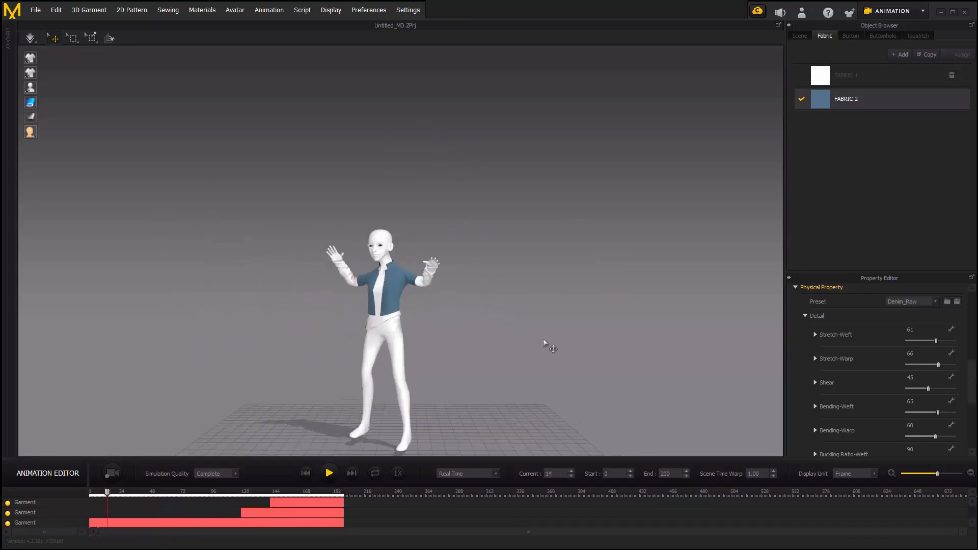
pyautogui.moveTo(524, 344); pyautogui.dragTo(566, 343, button='right')
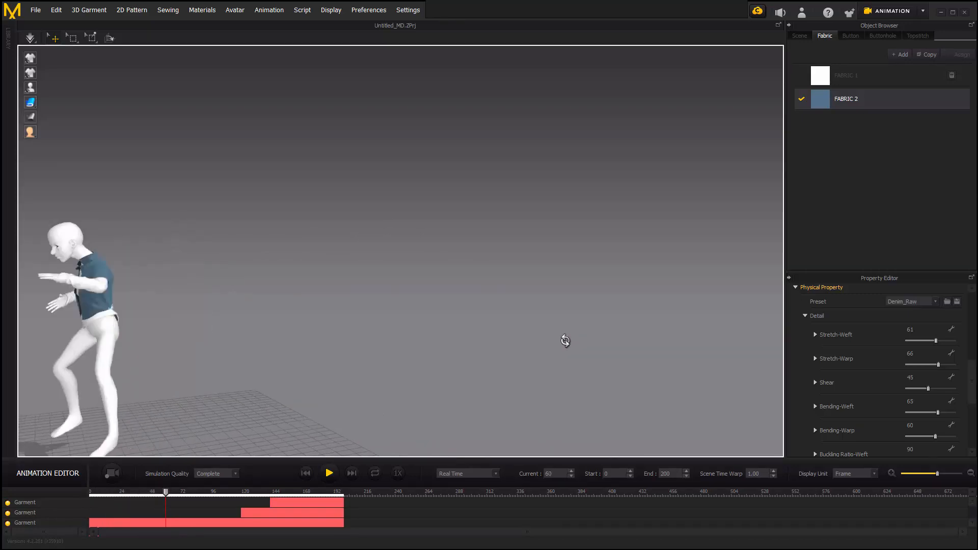
pyautogui.moveTo(434, 330); pyautogui.dragTo(498, 293, button='middle')
pyautogui.moveTo(502, 301)
pyautogui.mouseDown(button='right')
pyautogui.moveTo(572, 319)
pyautogui.moveTo(509, 304)
pyautogui.mouseUp(button='right')
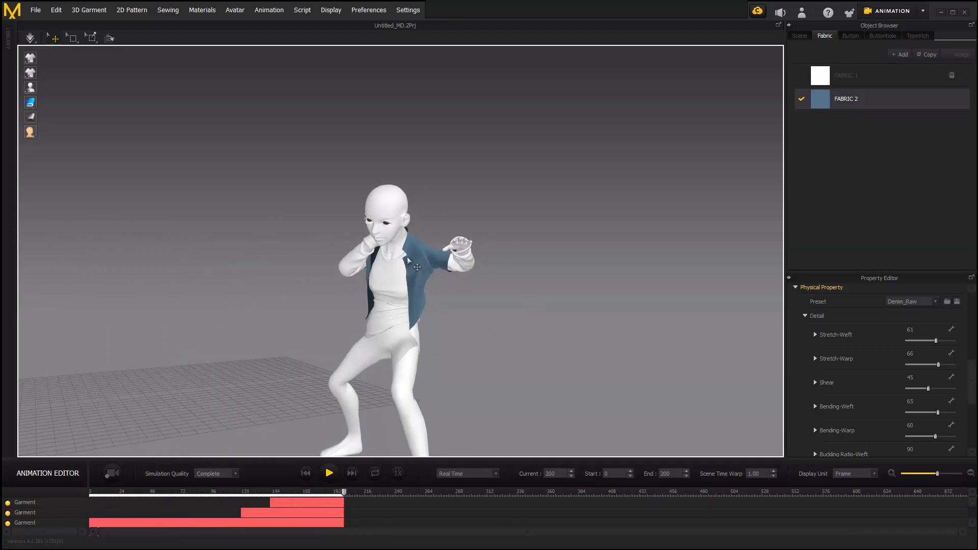
# Scrub back from frame 200 through the corrected section to frame 0 and examine the T-posed character's jacket.
pyautogui.moveTo(344, 492); pyautogui.dragTo(301, 492)
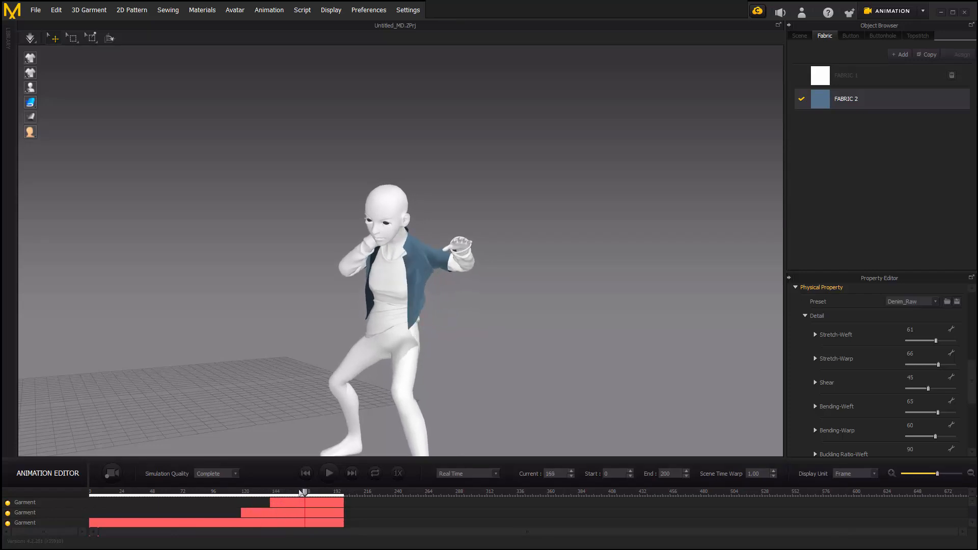
pyautogui.moveTo(235, 502); pyautogui.dragTo(272, 494)
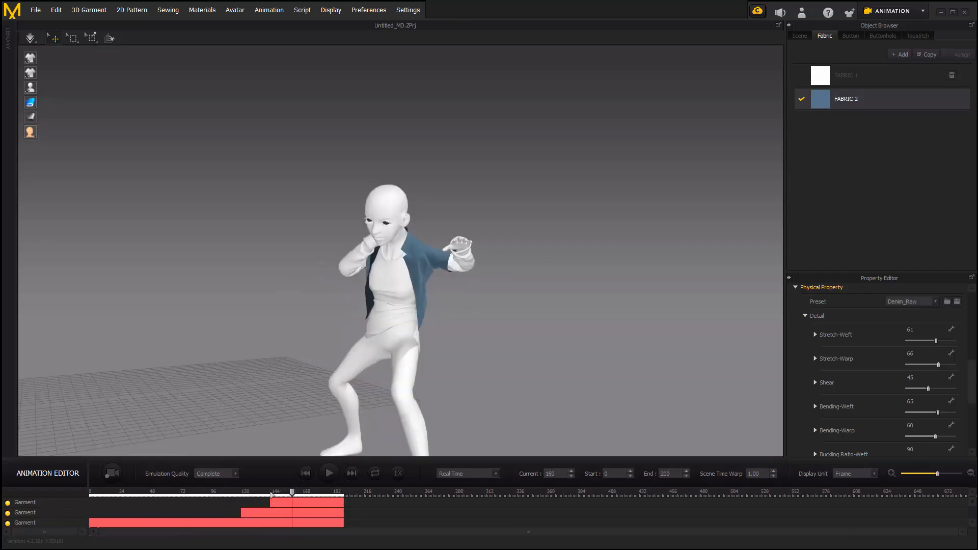
pyautogui.moveTo(165, 501); pyautogui.dragTo(89, 500)
pyautogui.moveTo(481, 359); pyautogui.dragTo(427, 378, button='right')
pyautogui.scroll(3, 427, 379)
pyautogui.moveTo(481, 345); pyautogui.dragTo(530, 341, button='right')
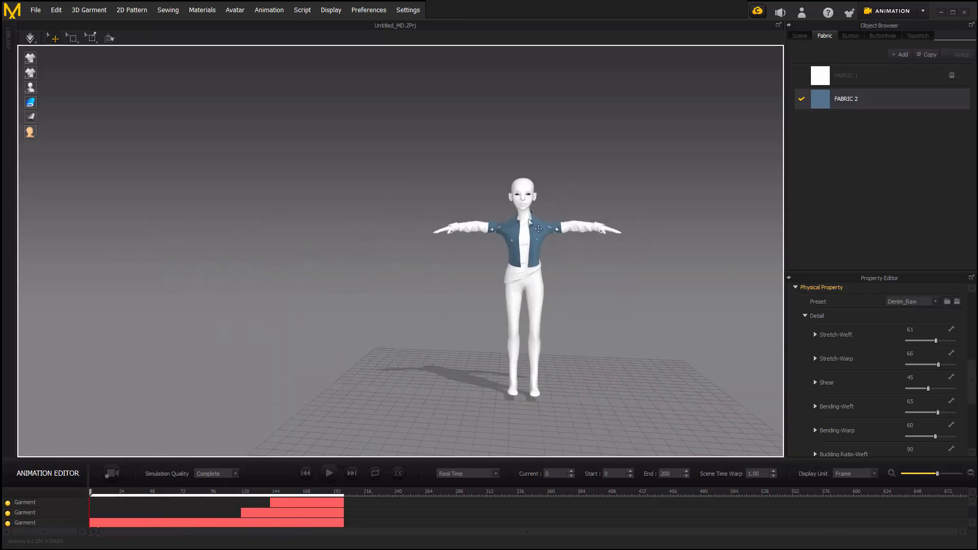